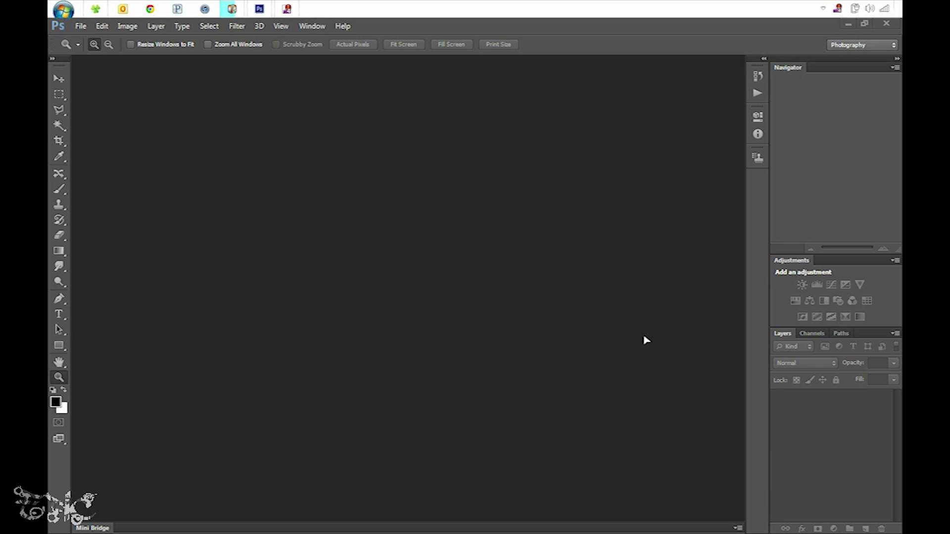
# - Show the TUTORIAL jump photos in Explorer as extra large icons
pyautogui.click(97, 8)
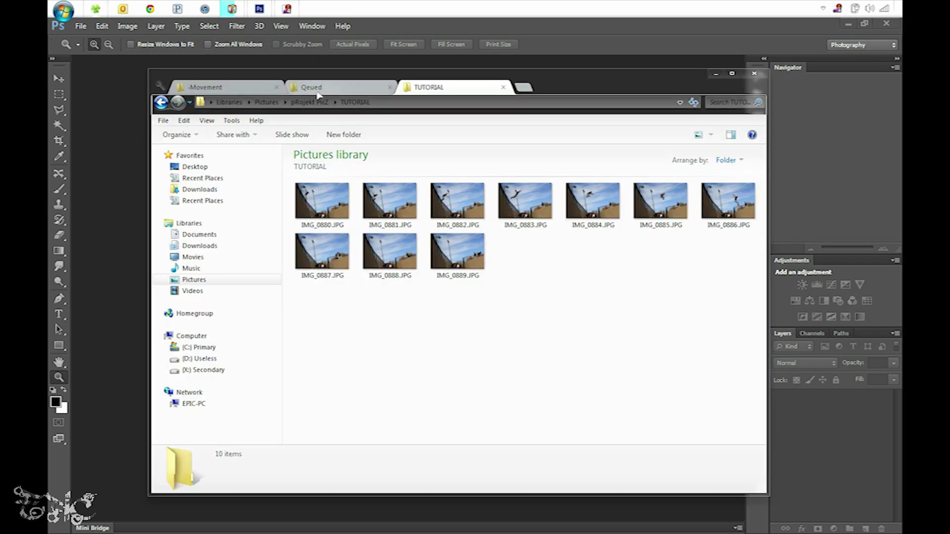
pyautogui.rightClick(518, 276)
pyautogui.moveTo(549, 301)
pyautogui.click(654, 302)
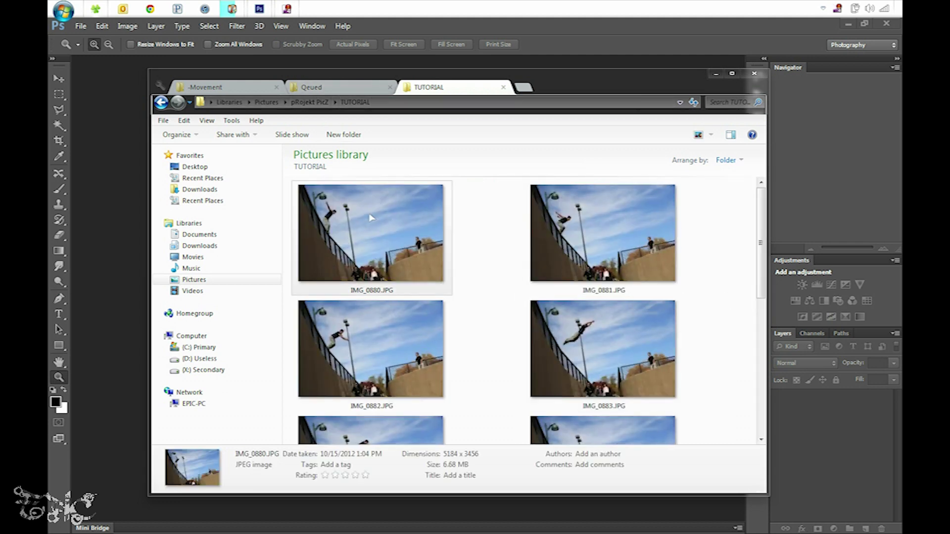
# - Scroll through the thumbnails and switch to the Qeued folder of example composites
pyautogui.scroll(-2, 630, 227)
pyautogui.scroll(-2, 631, 229)
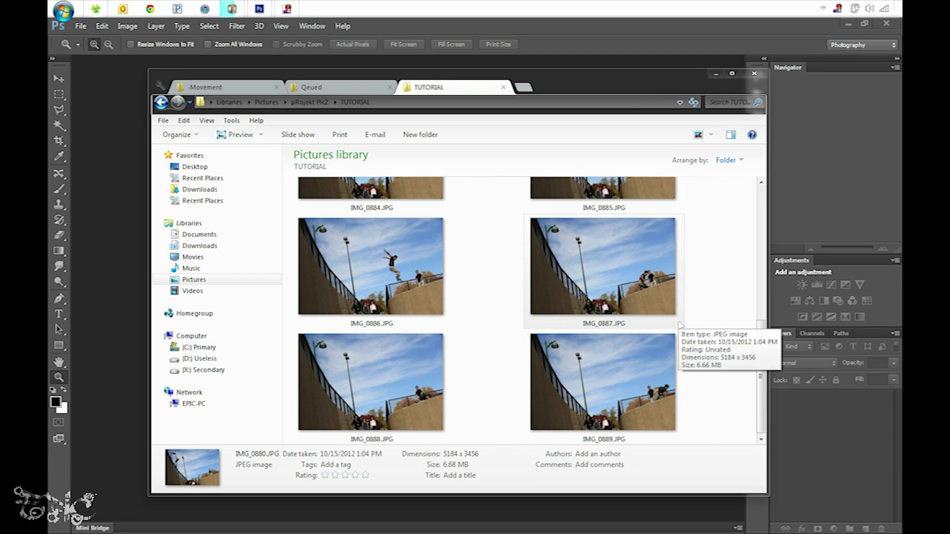
pyautogui.click(312, 87)
# - View BitPrecision.jpg and the next example composite full size, then close Photo Viewer
pyautogui.doubleClick(391, 218)
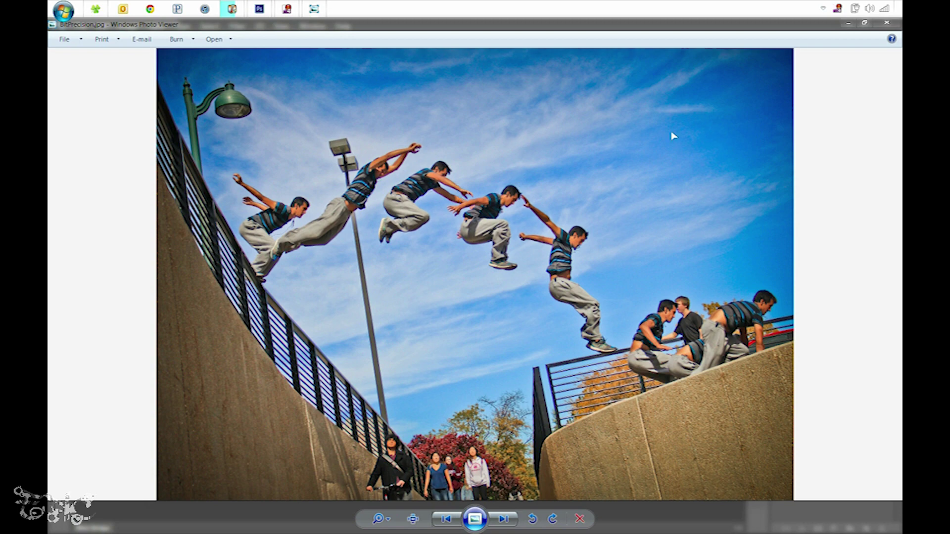
pyautogui.press('Right')
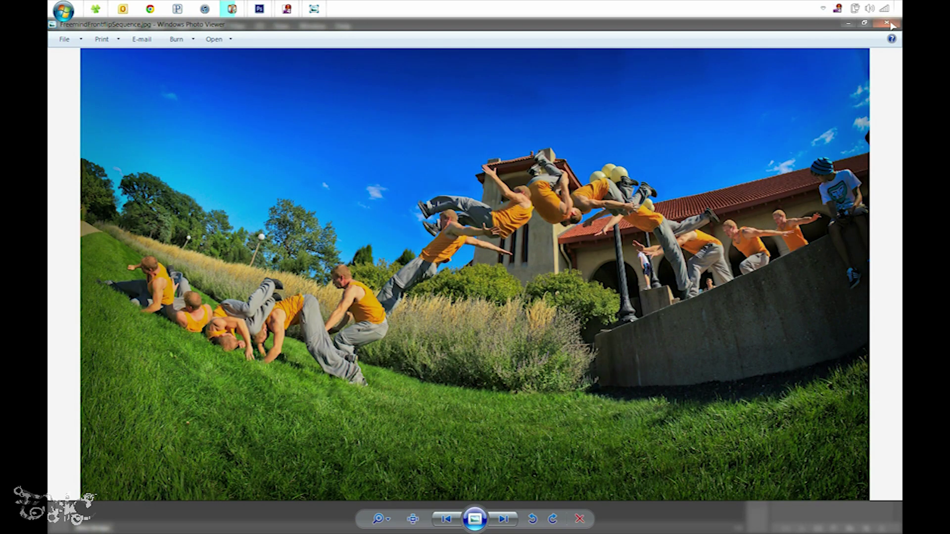
pyautogui.click(887, 23)
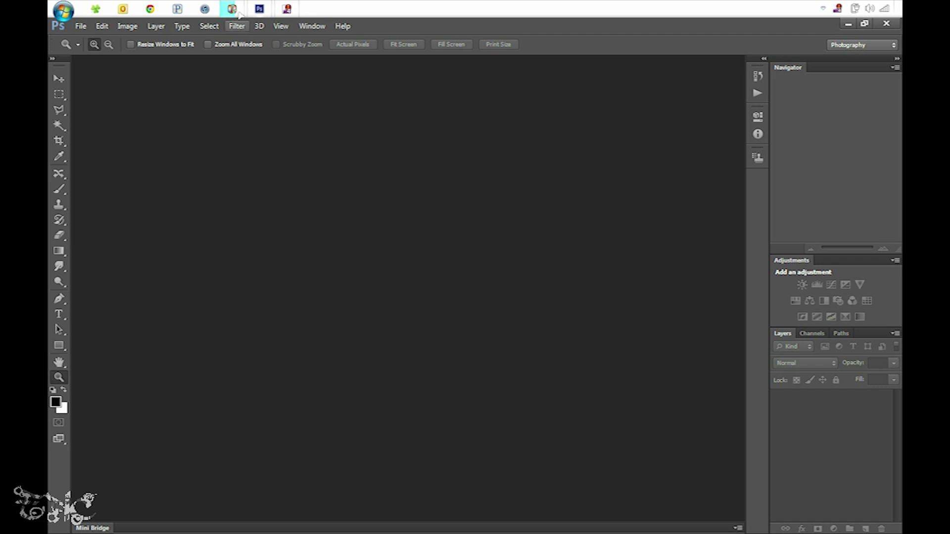
# - In the Open dialog, select IMG_0880.JPG through IMG_0889.JPG in the TUTORIAL folder
pyautogui.click(101, 26)
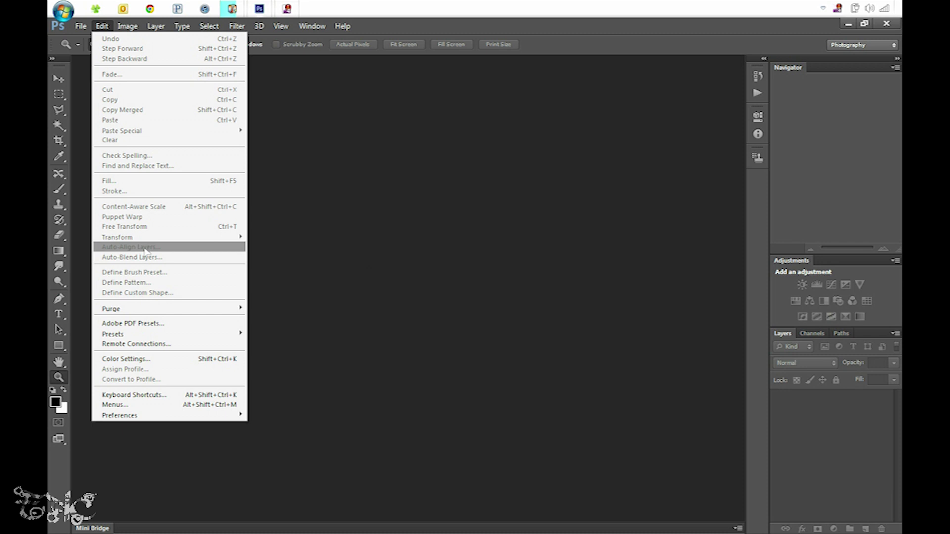
pyautogui.click(337, 219)
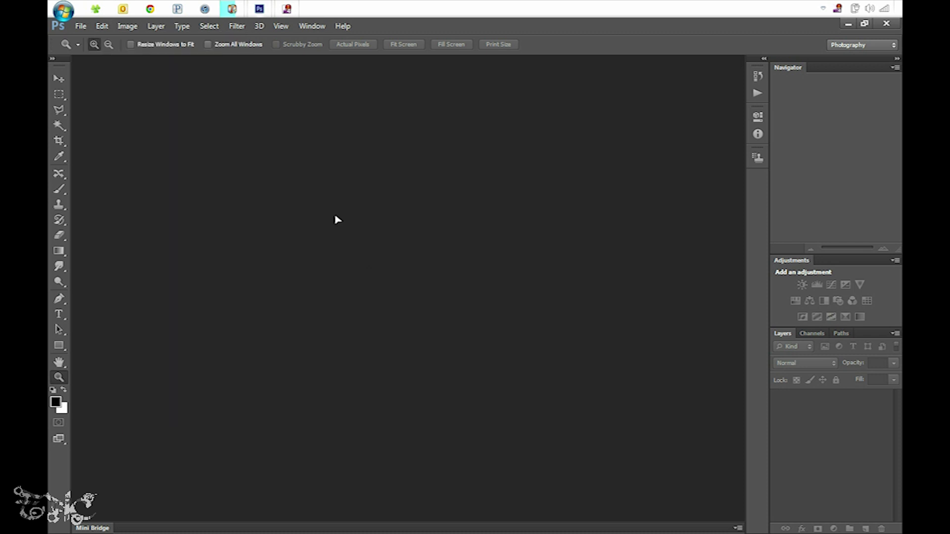
pyautogui.doubleClick(336, 219)
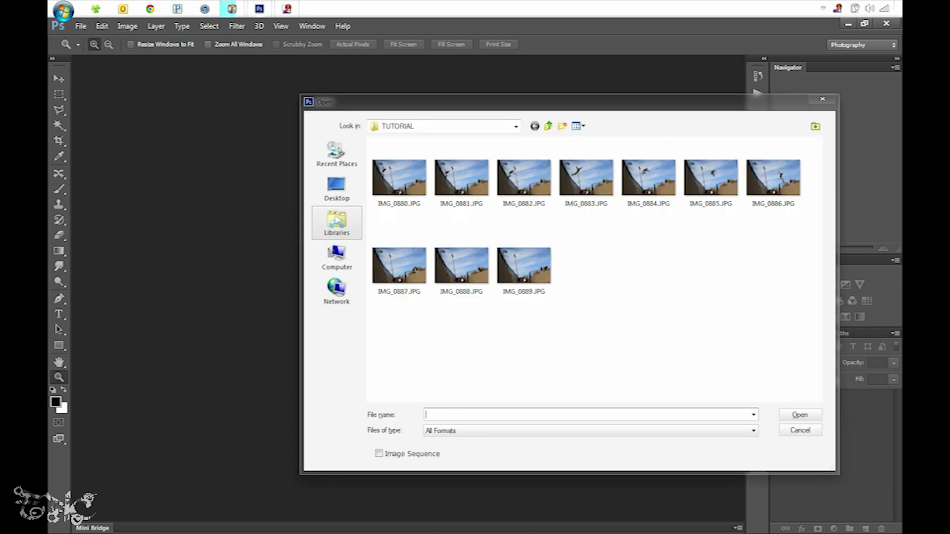
pyautogui.click(407, 188)
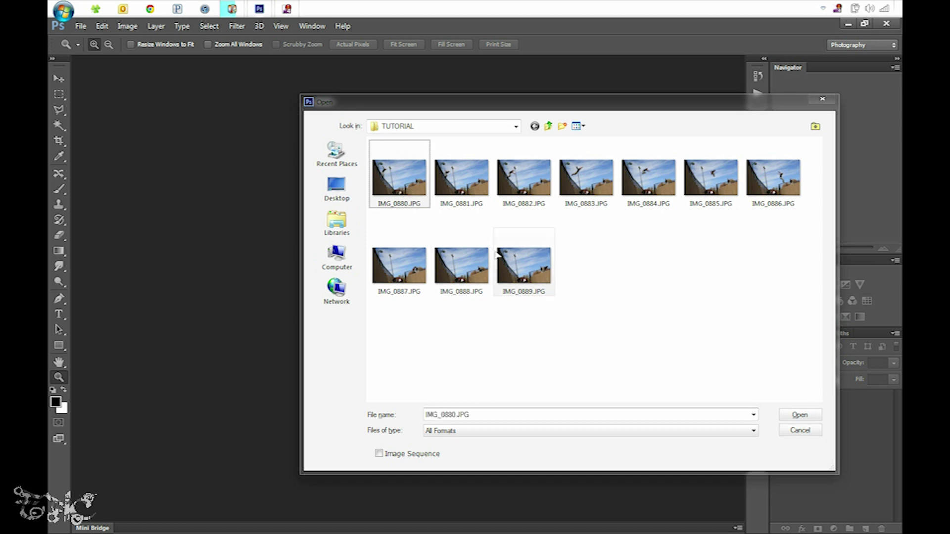
pyautogui.keyDown('shift'); pyautogui.click(516, 265); pyautogui.keyUp('shift')
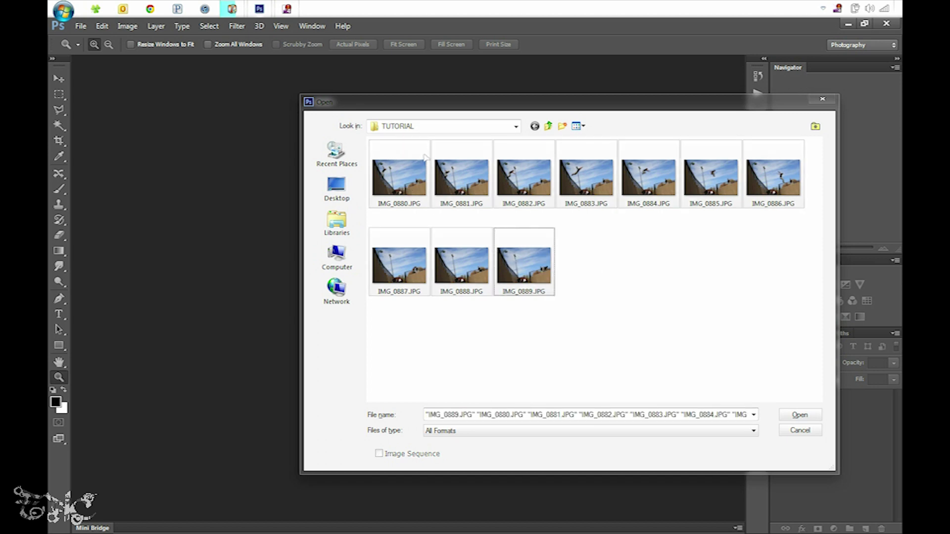
# - Open the ten photos and flip between IMG_0880, IMG_0881 and IMG_0883 tabs to compare poses
pyautogui.press('Return')
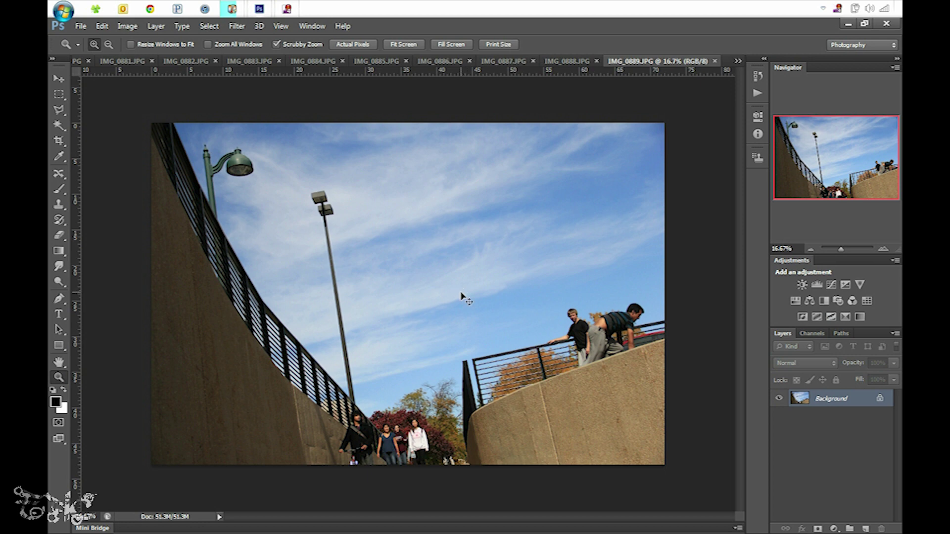
pyautogui.hotkey('ctrl', 'Tab')
pyautogui.hotkey('ctrl', 'Tab')
pyautogui.hotkey('ctrl', 'Tab')
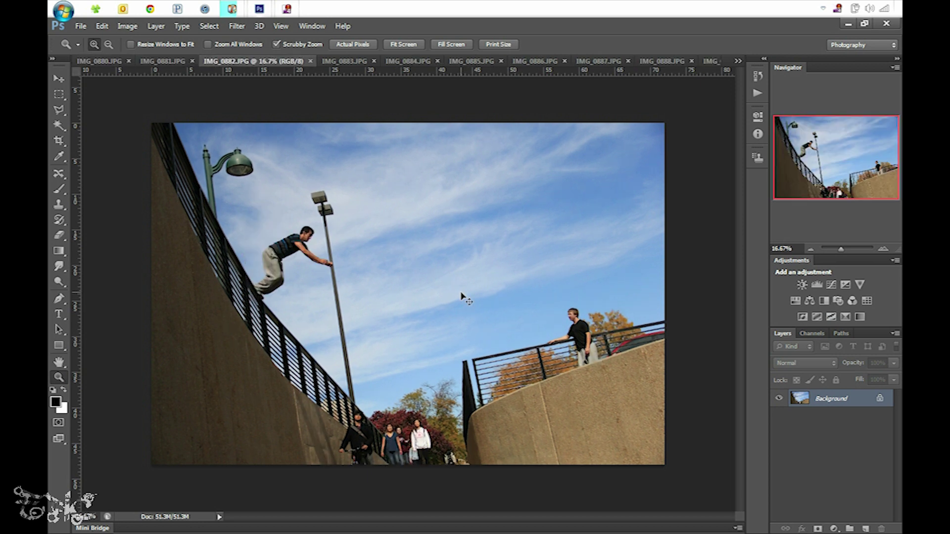
pyautogui.hotkey('ctrl', 'Tab')
pyautogui.hotkey('ctrl', 'shift', 'Tab')
pyautogui.hotkey('ctrl', 'shift', 'Tab')
pyautogui.hotkey('ctrl', 'shift', 'Tab')
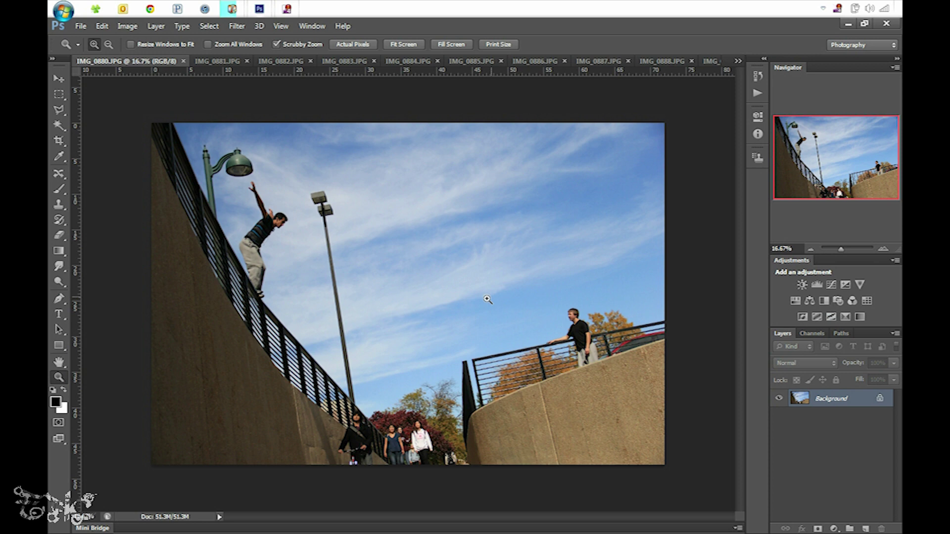
pyautogui.click(240, 63)
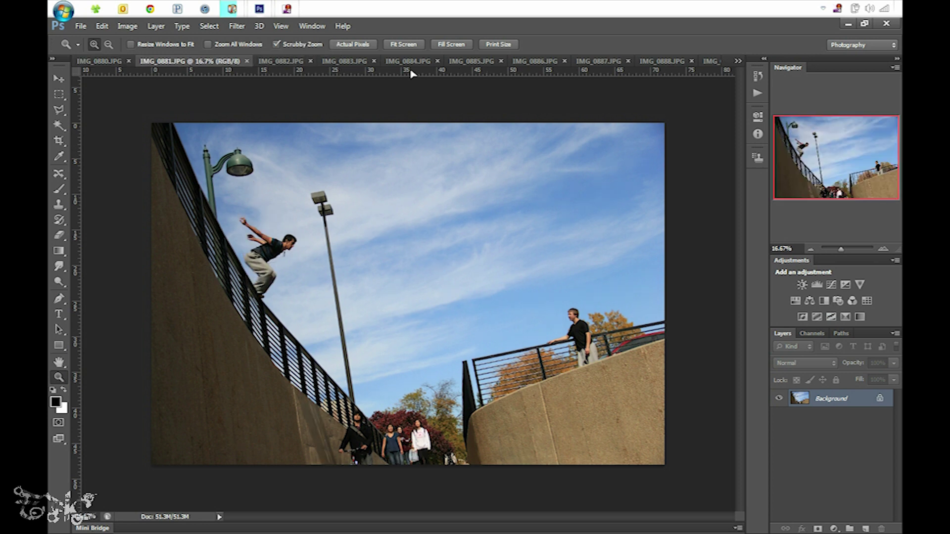
pyautogui.click(119, 62)
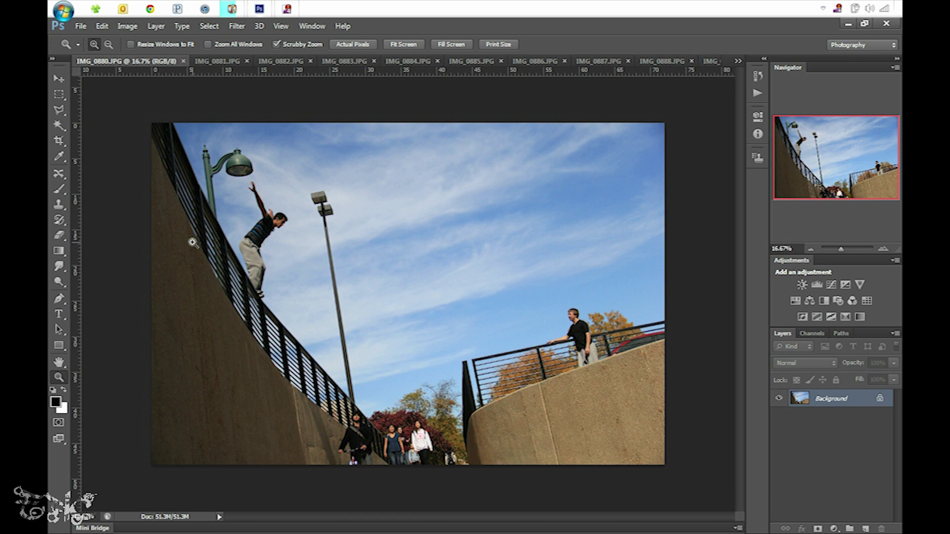
# - Copy IMG_0881 and IMG_0882 into IMG_0880 as Layers 1 and 2, closing each source tab
pyautogui.hotkey('ctrl', 'Tab')
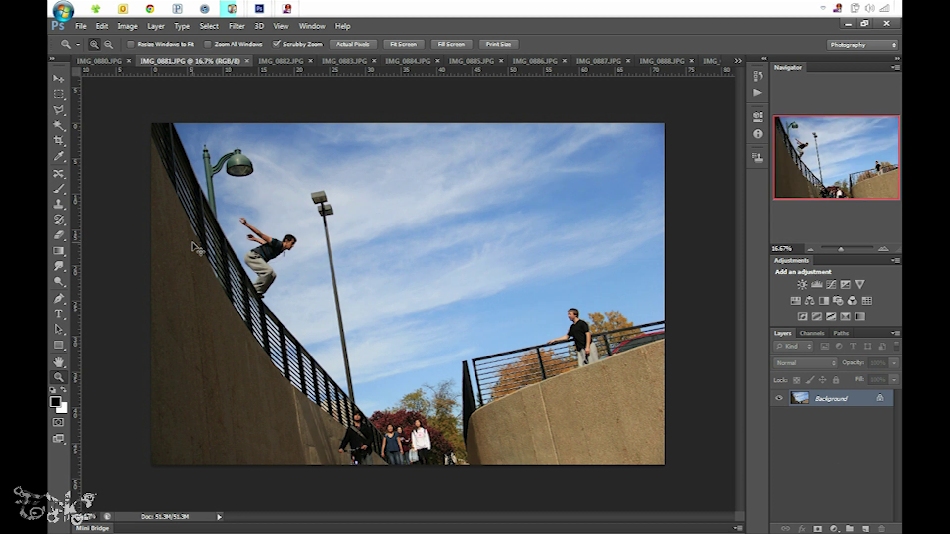
pyautogui.hotkey('ctrl', 'a')
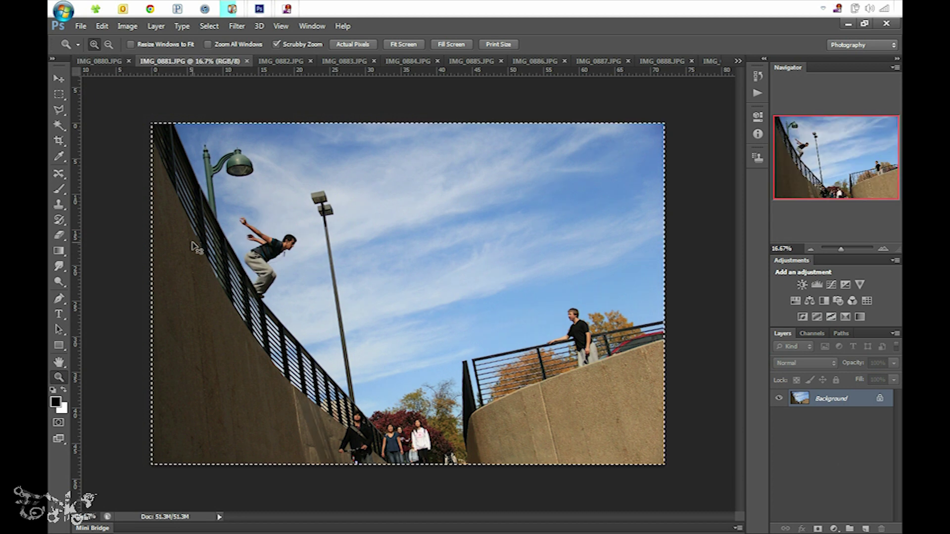
pyautogui.hotkey('ctrl', 'w')
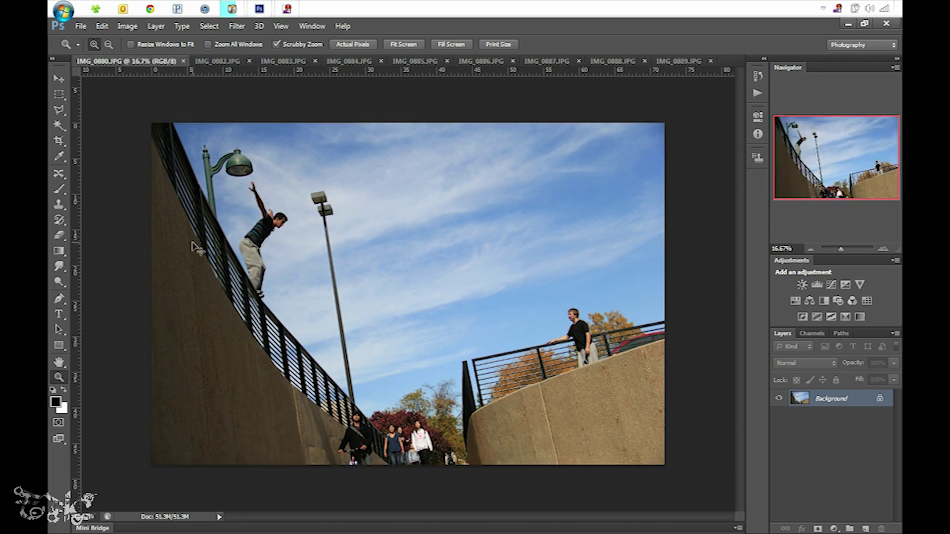
pyautogui.hotkey('ctrl', 'v')
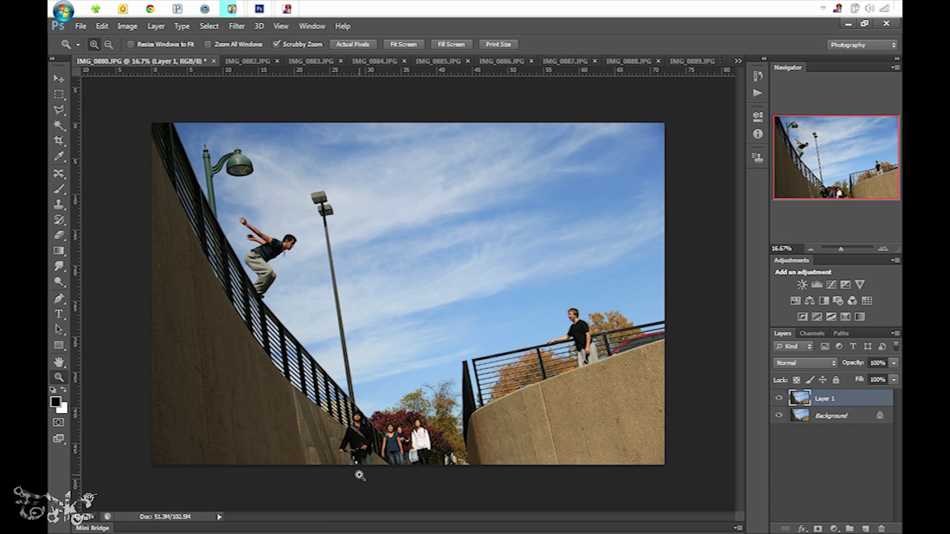
pyautogui.hotkey('ctrl', 'Tab')
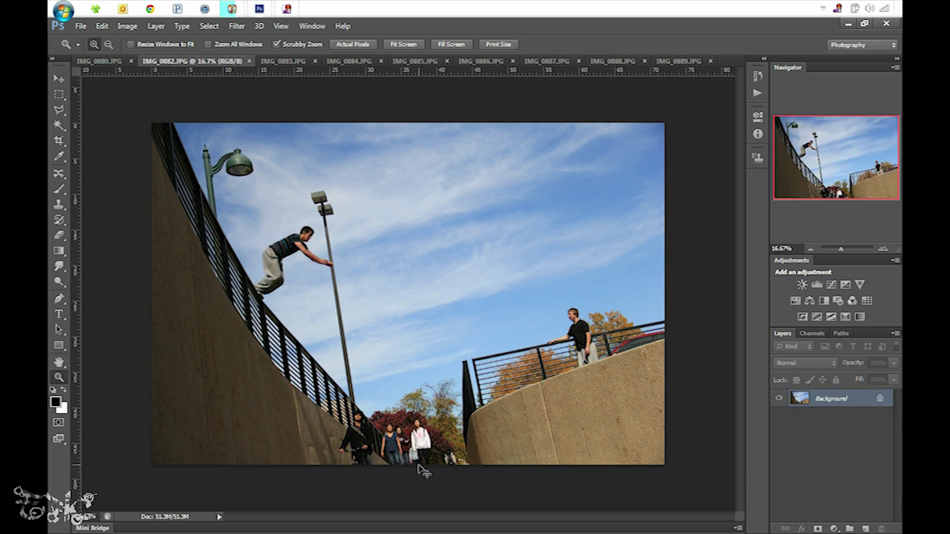
pyautogui.hotkey('ctrl', 'a')
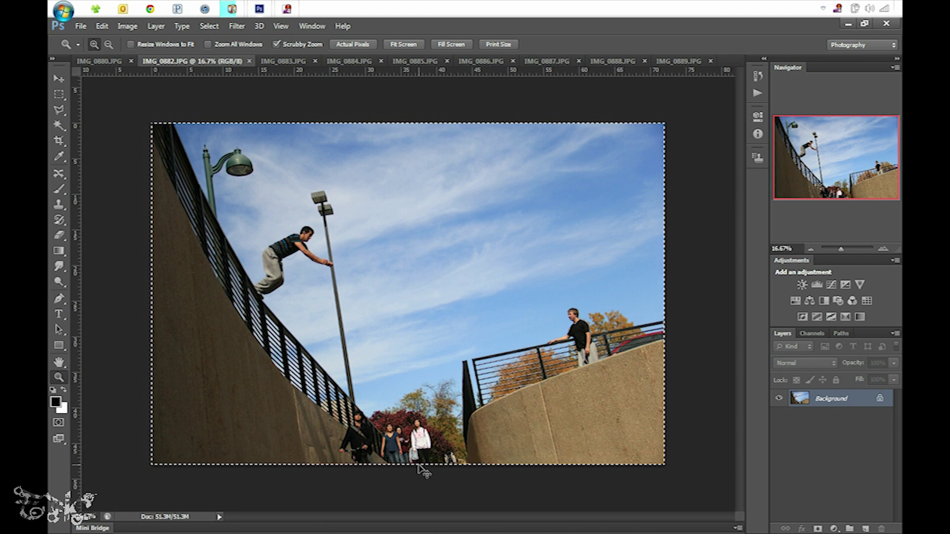
pyautogui.hotkey('ctrl', 'c')
pyautogui.hotkey('ctrl', 'w')
pyautogui.hotkey('ctrl', 'v')
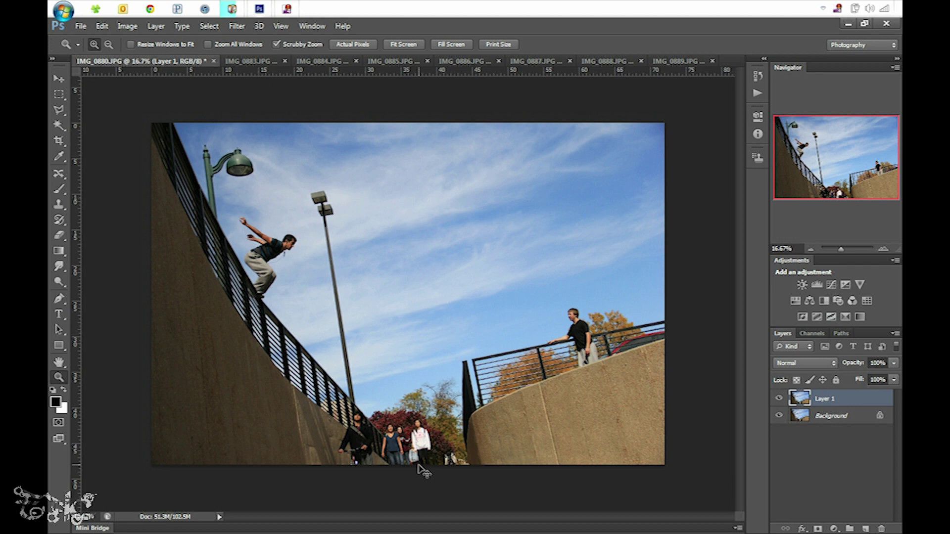
pyautogui.hotkey('ctrl', 'v')
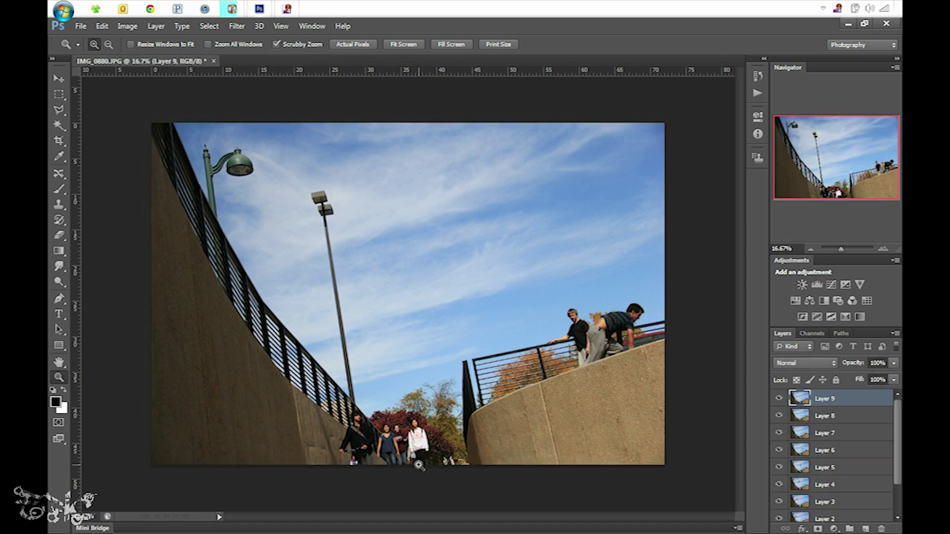
pyautogui.click(778, 399)
pyautogui.click(779, 415)
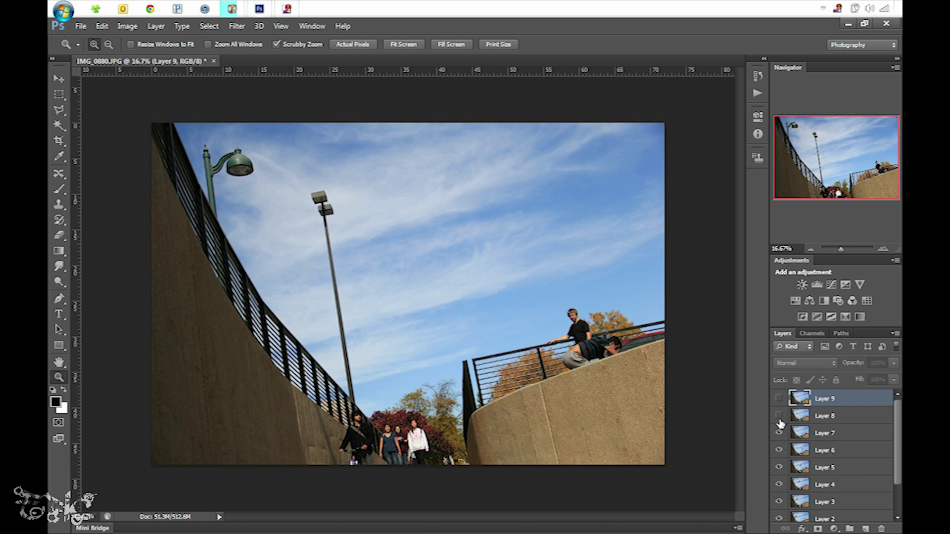
pyautogui.click(778, 432)
pyautogui.click(779, 450)
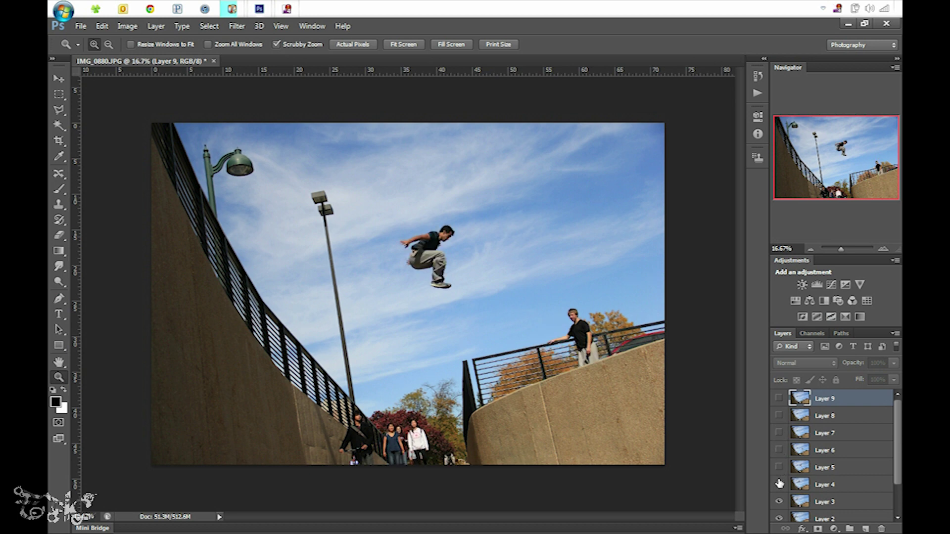
pyautogui.click(779, 467)
pyautogui.click(779, 485)
pyautogui.click(779, 484)
pyautogui.click(779, 468)
pyautogui.click(779, 450)
pyautogui.click(779, 433)
pyautogui.click(779, 416)
pyautogui.click(779, 399)
pyautogui.scroll(-2, 824, 433)
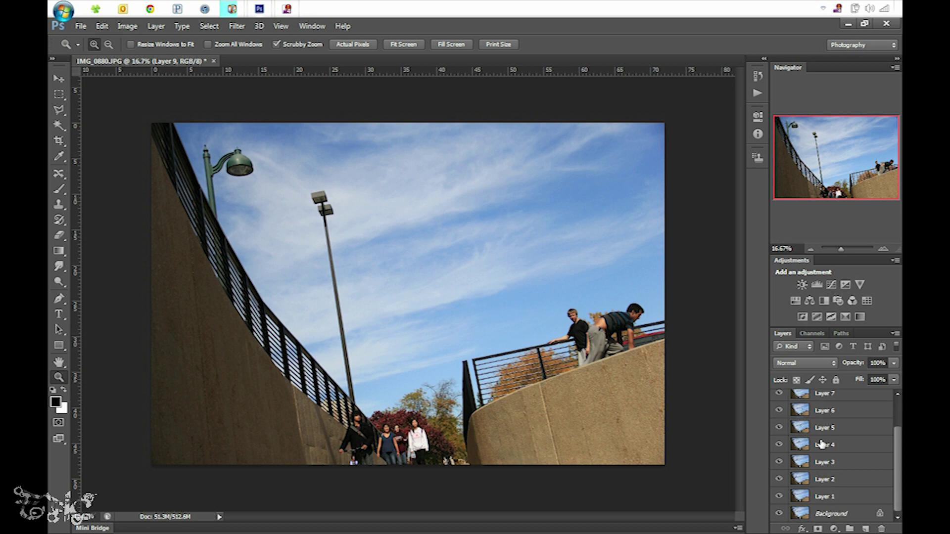
# - Convert the Background into a regular layer, accepting the default name Layer 0
pyautogui.doubleClick(828, 514)
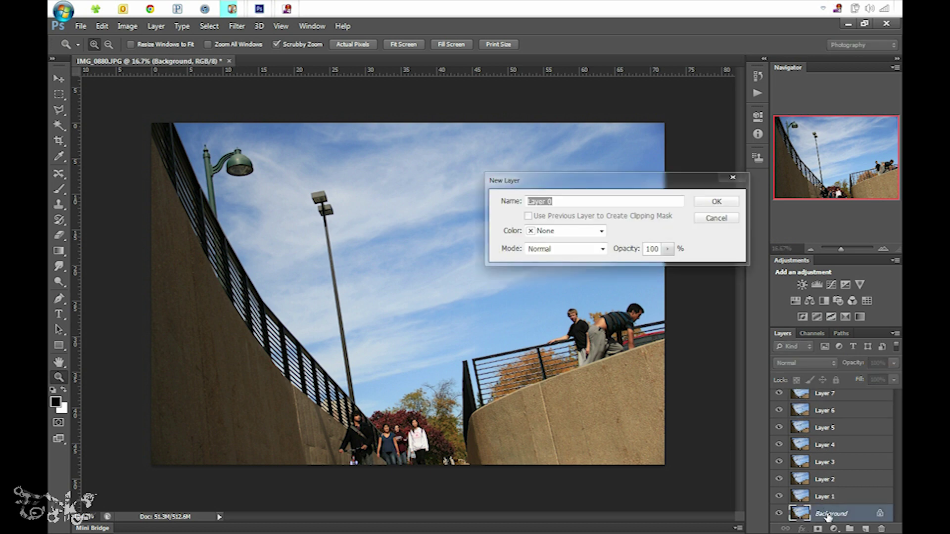
pyautogui.press('Return')
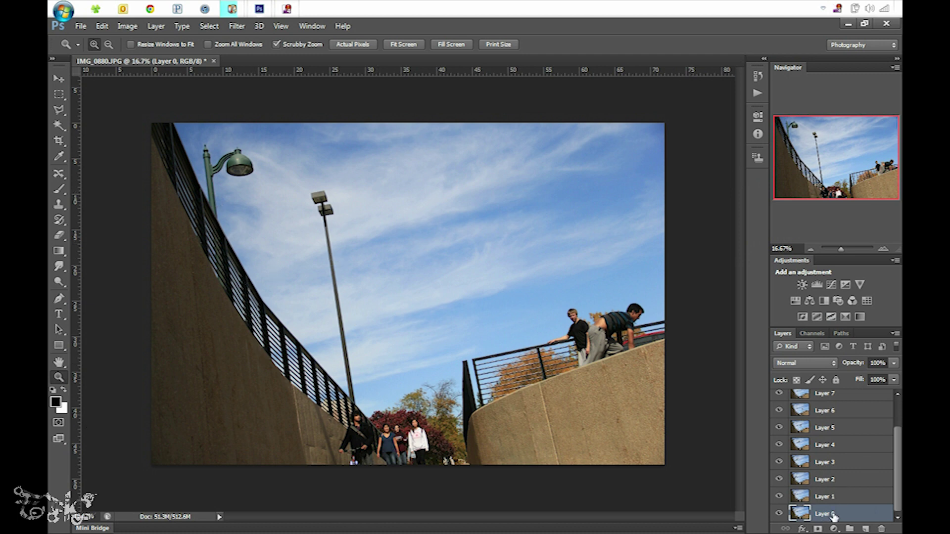
pyautogui.scroll(2, 833, 517)
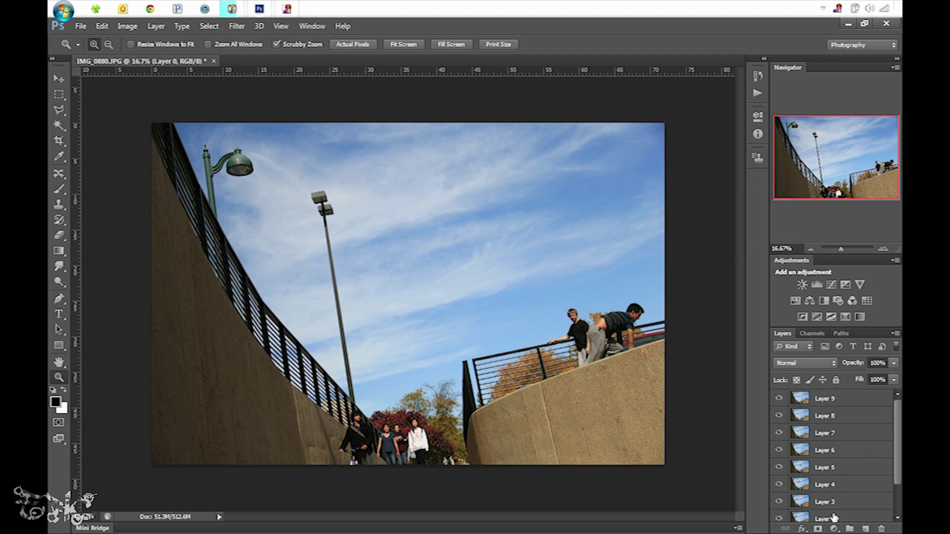
# - Select Layers 0–9 and run Auto-Align Layers with Auto projection
pyautogui.keyDown('shift'); pyautogui.click(854, 403); pyautogui.keyUp('shift')
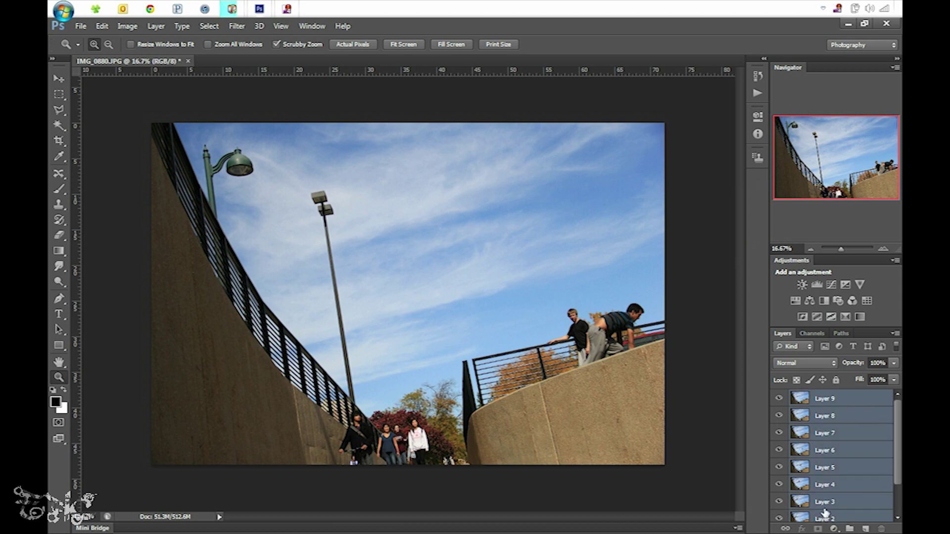
pyautogui.click(104, 26)
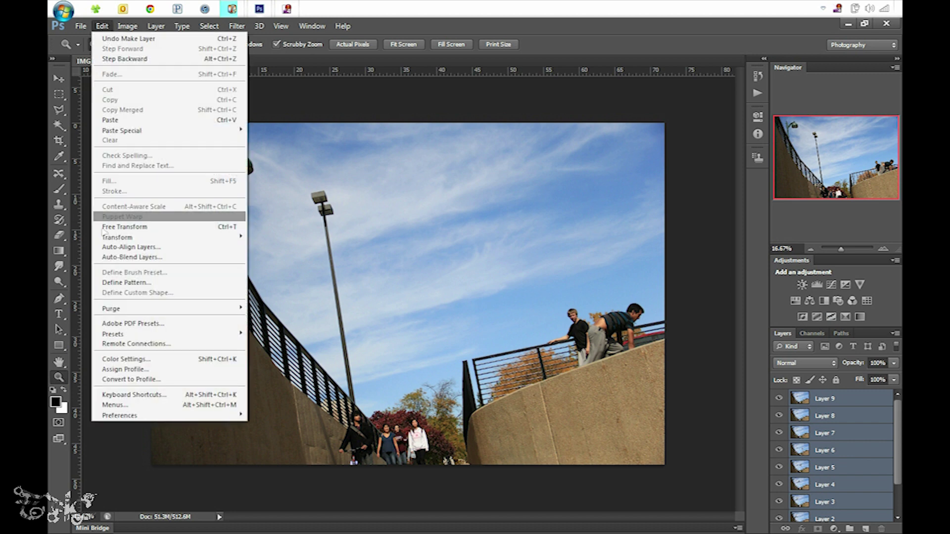
pyautogui.click(136, 251)
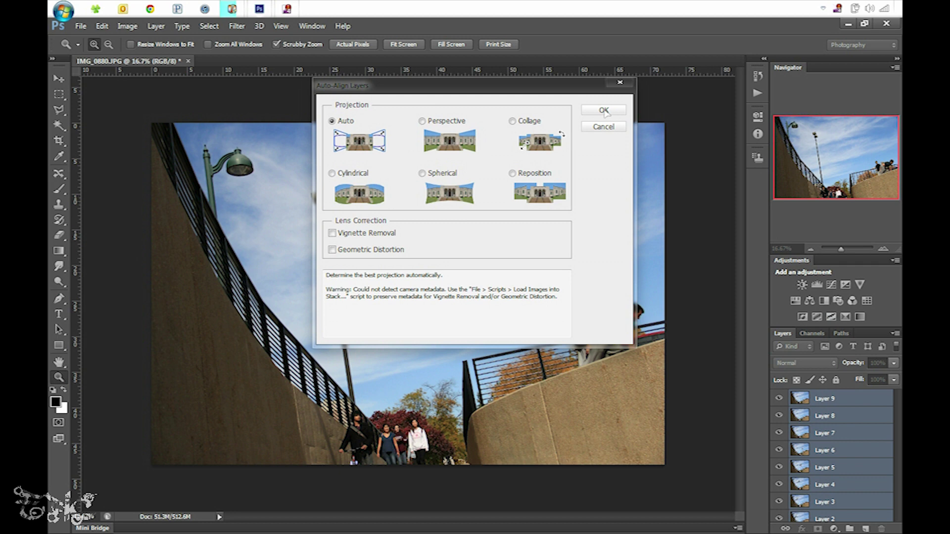
pyautogui.click(604, 111)
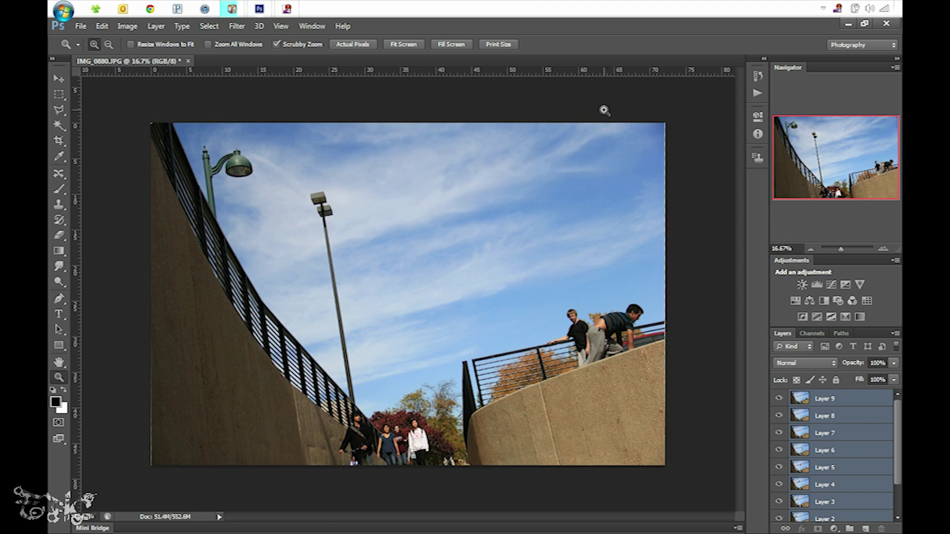
# - Zoom in and hide Layers 9 down to 1 one by one to preview each pose
pyautogui.click(681, 366)
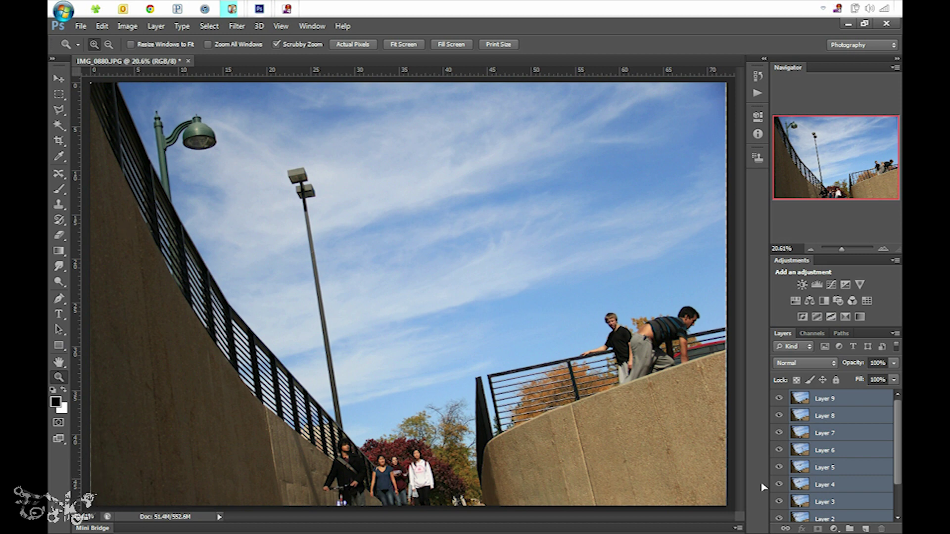
pyautogui.click(782, 397)
pyautogui.click(780, 416)
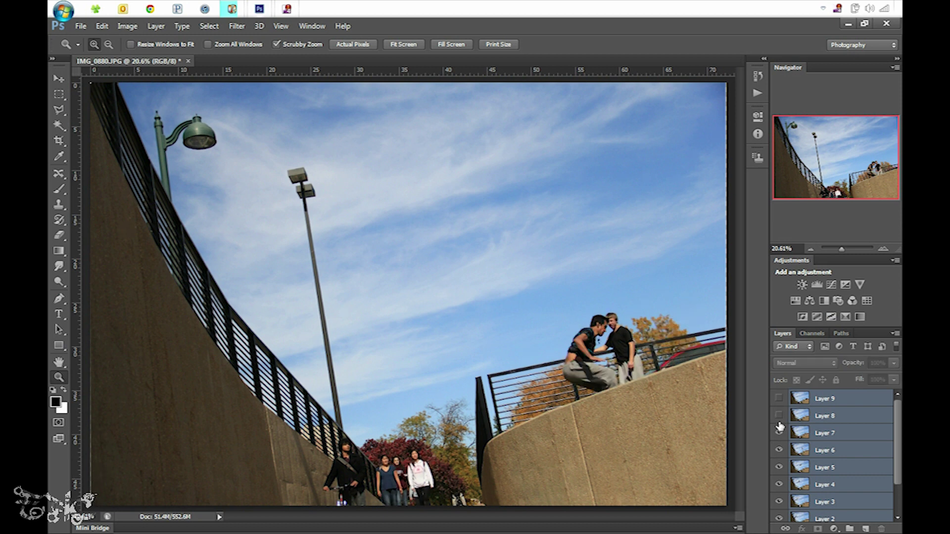
pyautogui.click(779, 433)
pyautogui.click(779, 450)
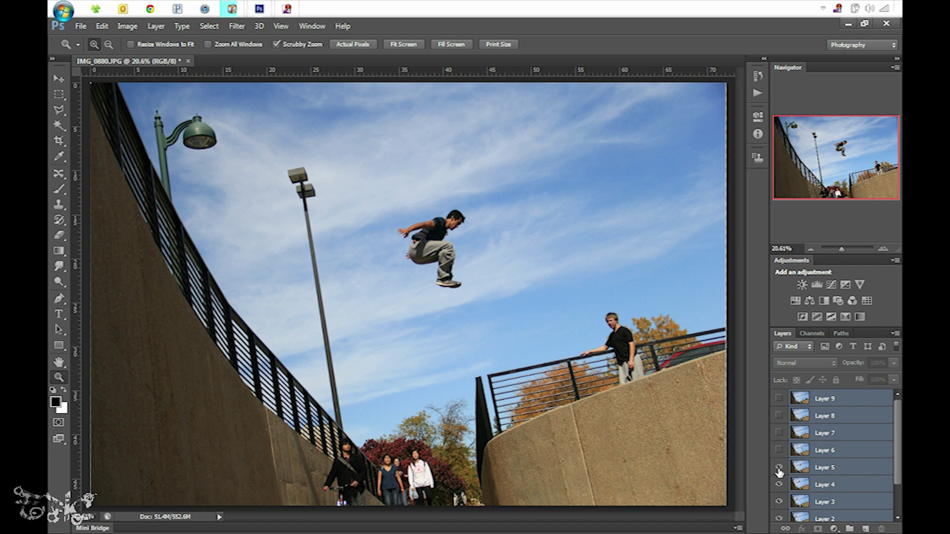
pyautogui.click(779, 468)
pyautogui.click(780, 485)
pyautogui.click(779, 502)
pyautogui.scroll(-1, 779, 503)
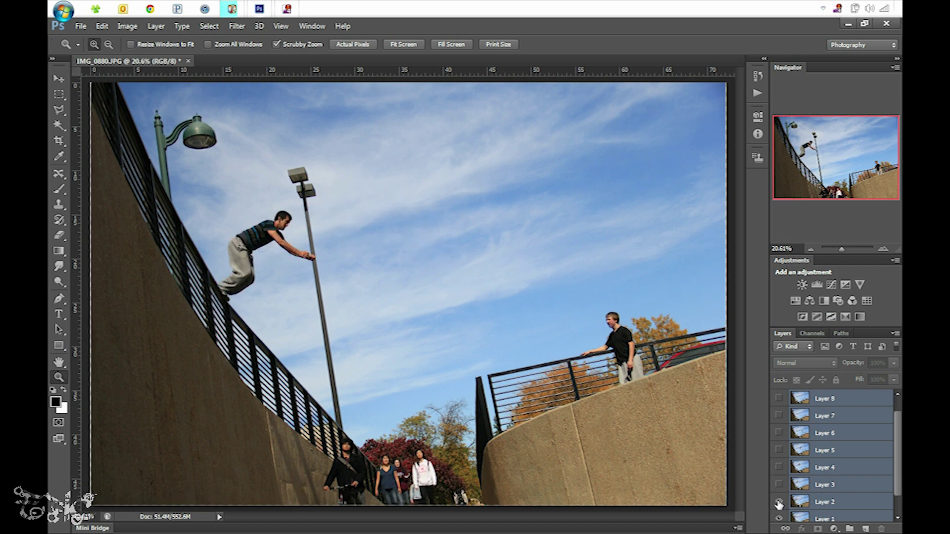
pyautogui.click(780, 502)
pyautogui.scroll(-1, 780, 497)
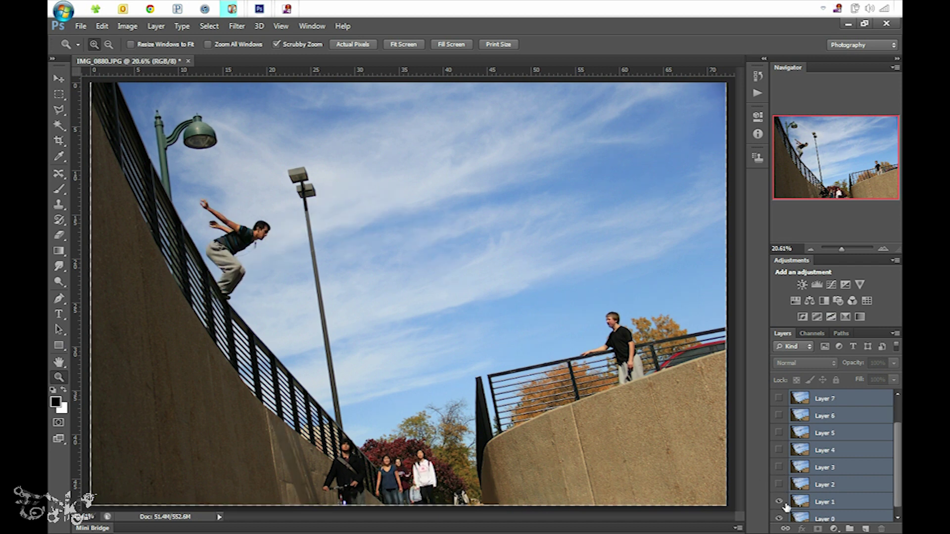
pyautogui.click(779, 503)
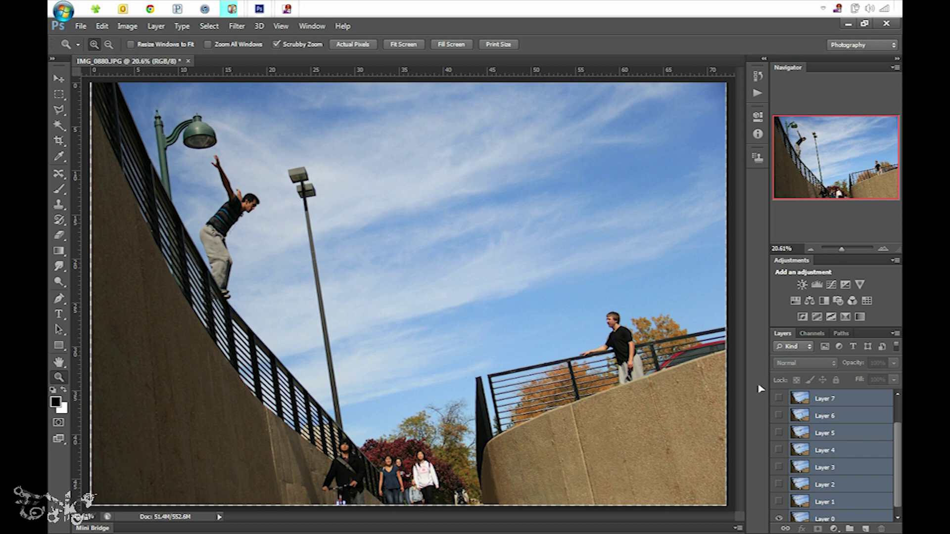
# - Turn the layer visibility back on across the stack and switch to the Crop tool
pyautogui.moveTo(779, 502); pyautogui.dragTo(779, 472)
pyautogui.click(779, 415)
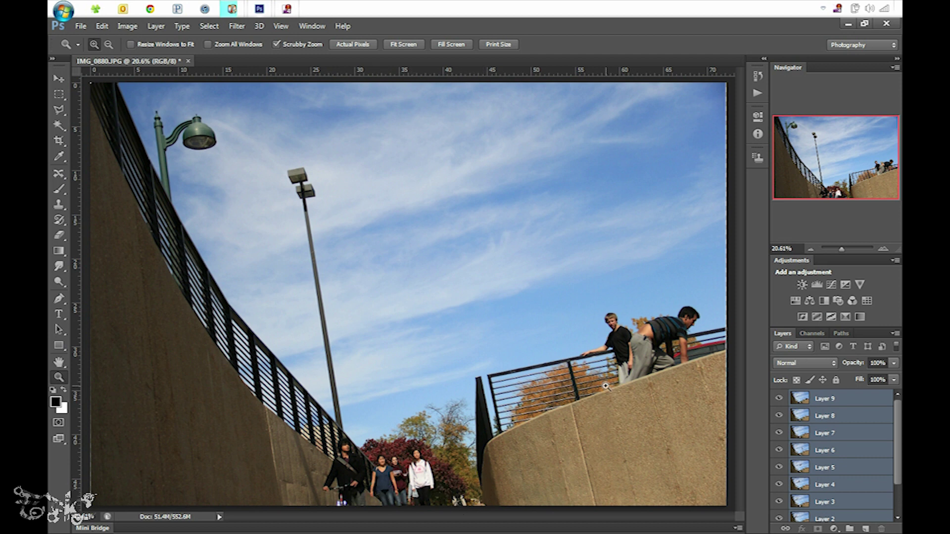
pyautogui.press('c')
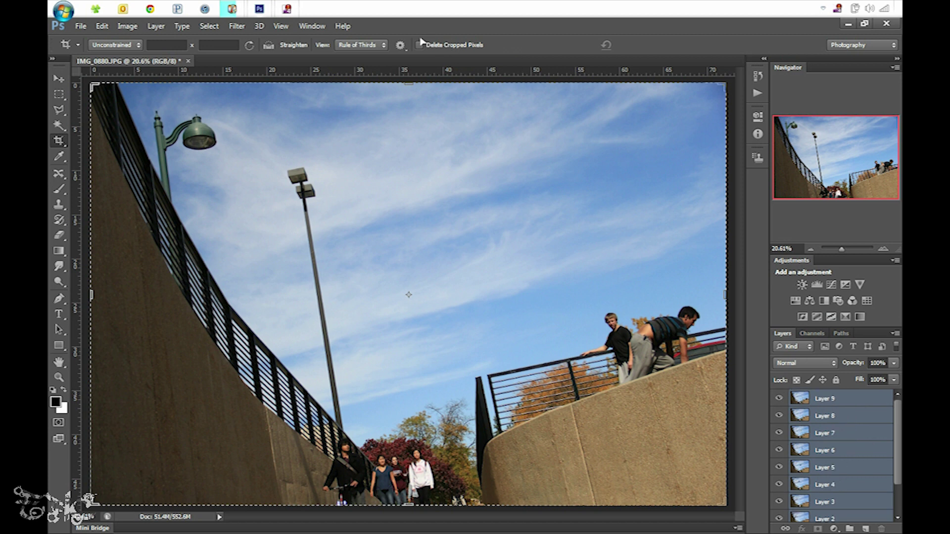
# - Crop a thin strip off the top, right, bottom and left edges and commit it
pyautogui.click(408, 294)
pyautogui.moveTo(407, 83); pyautogui.dragTo(407, 84)
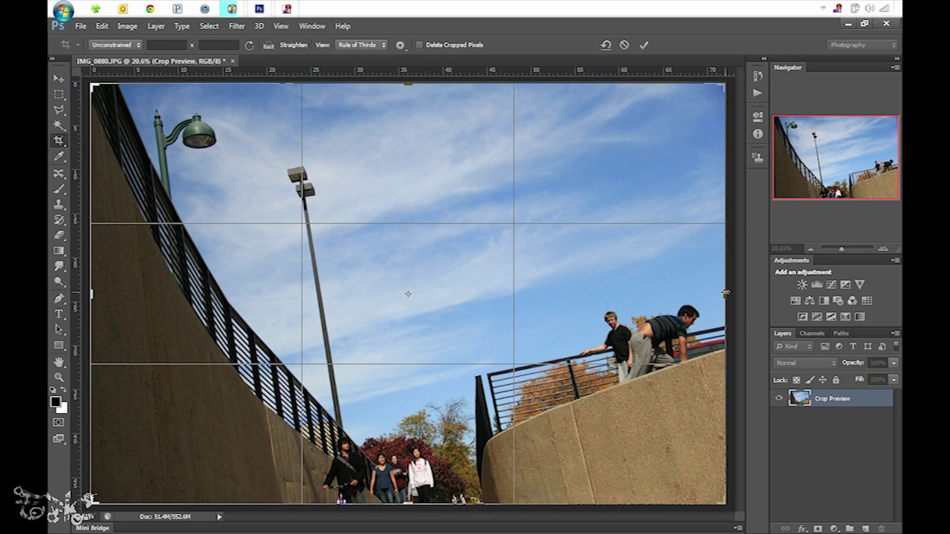
pyautogui.moveTo(724, 294); pyautogui.dragTo(724, 294)
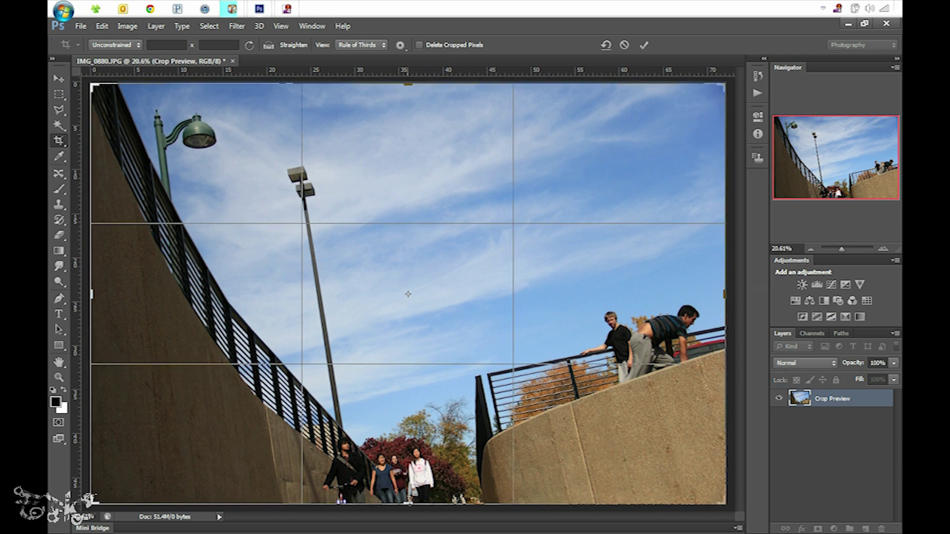
pyautogui.moveTo(410, 503); pyautogui.dragTo(410, 502)
pyautogui.moveTo(92, 298); pyautogui.dragTo(94, 297)
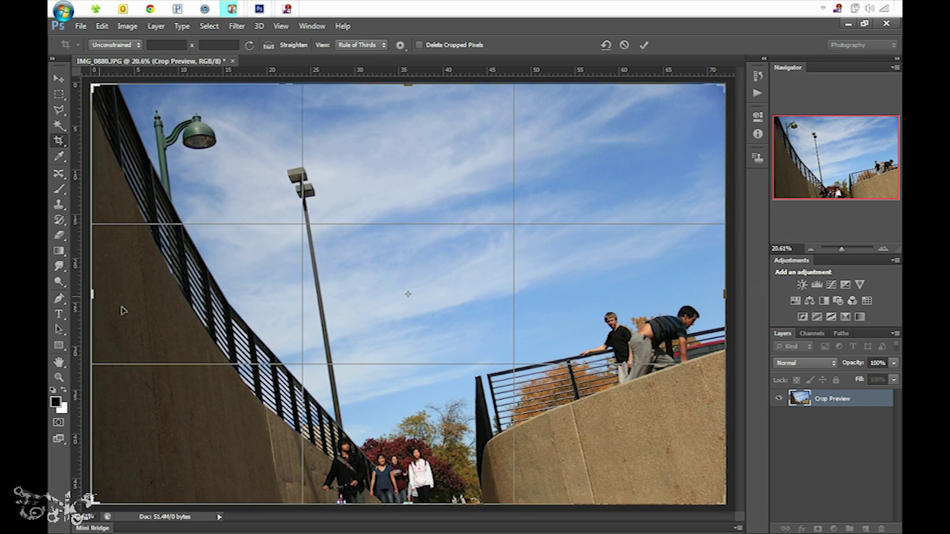
pyautogui.press('Return')
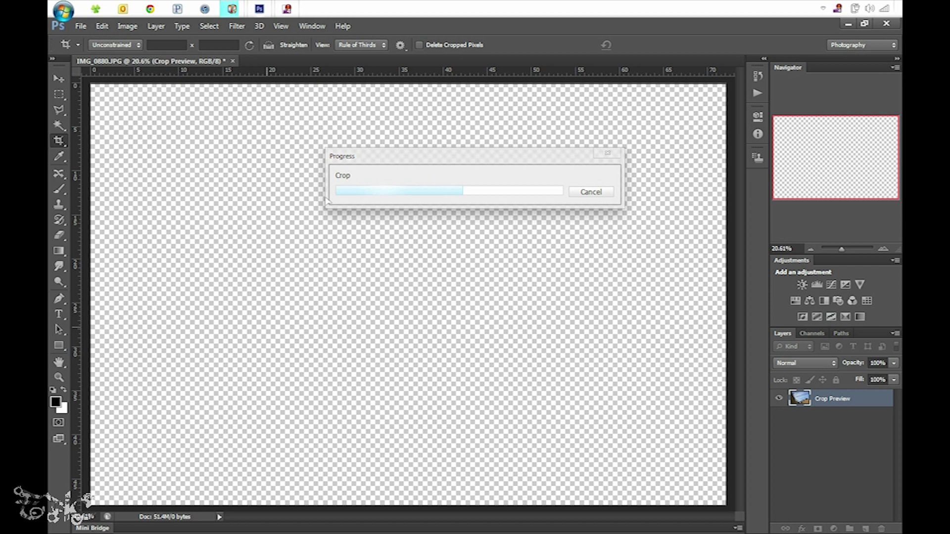
pyautogui.press('v')
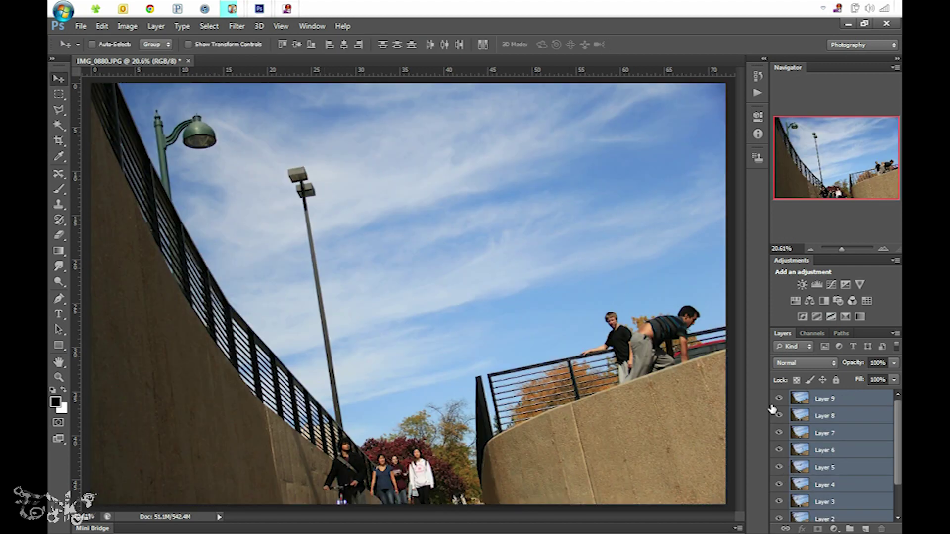
# - Hide Layers 9 through 2, then compare Layer 1's and Layer 0's poses
pyautogui.moveTo(772, 409); pyautogui.dragTo(799, 454)
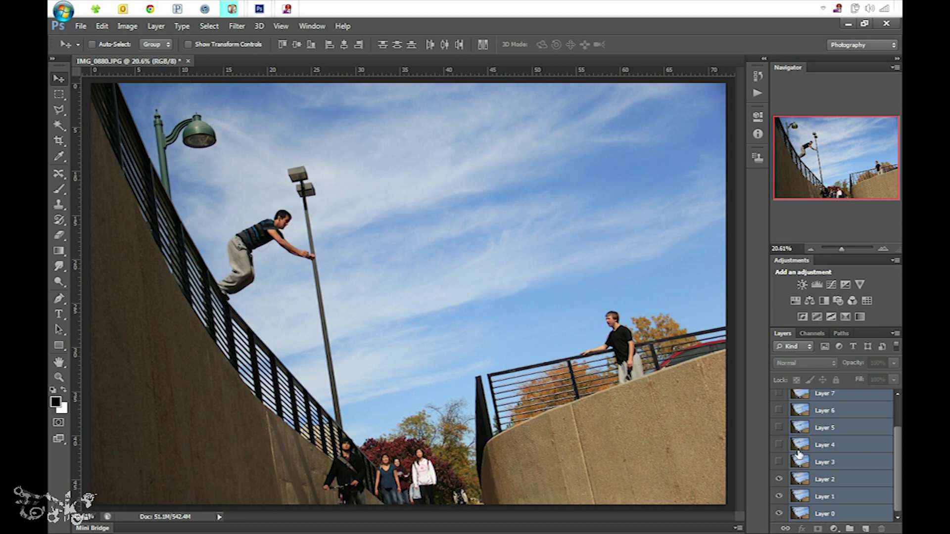
pyautogui.click(778, 480)
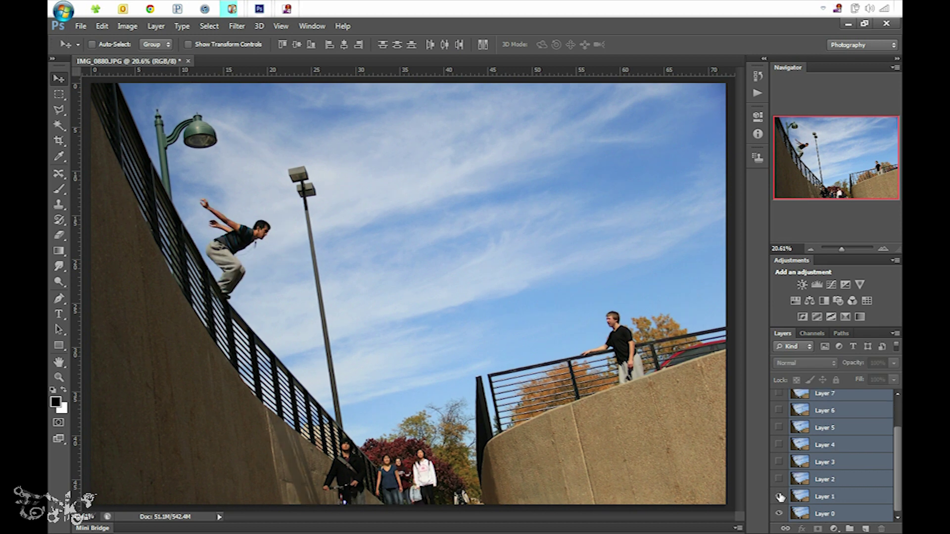
pyautogui.click(804, 497)
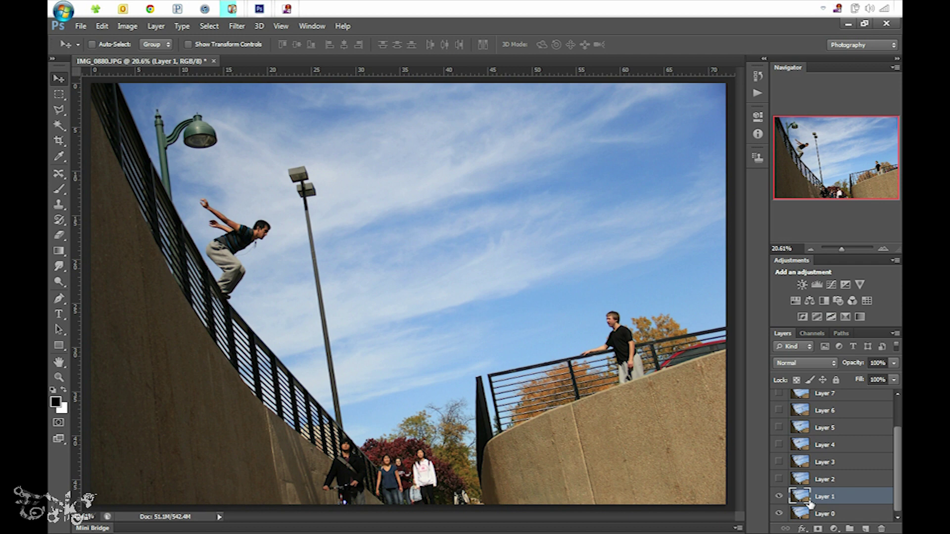
pyautogui.click(780, 497)
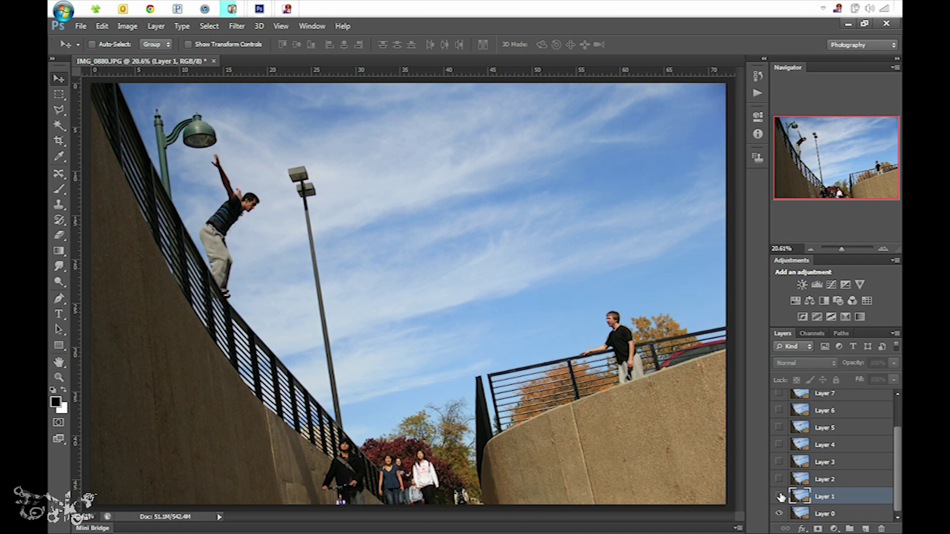
pyautogui.click(820, 515)
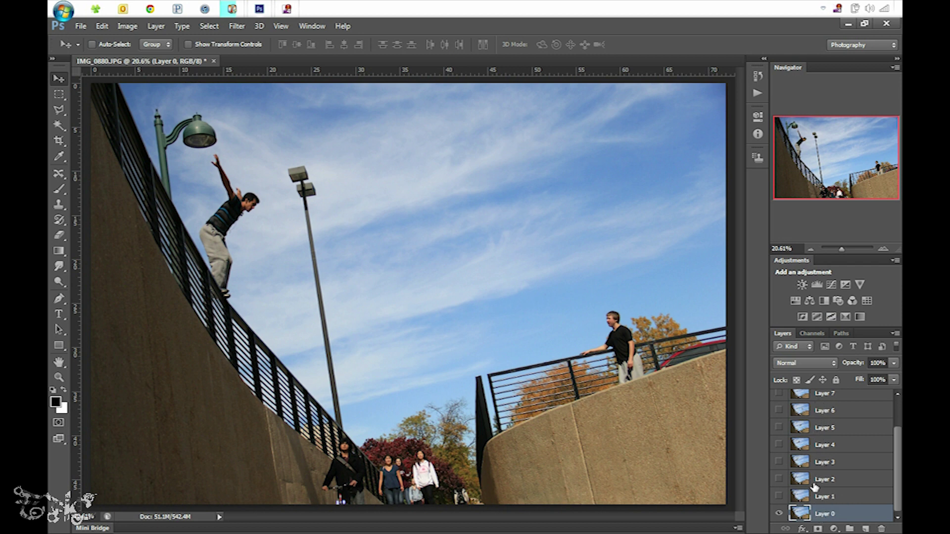
# - Toggle Layers 1–3 to compare poses, ending with Layer 1 selected and only Layers 0–1 visible
pyautogui.click(778, 497)
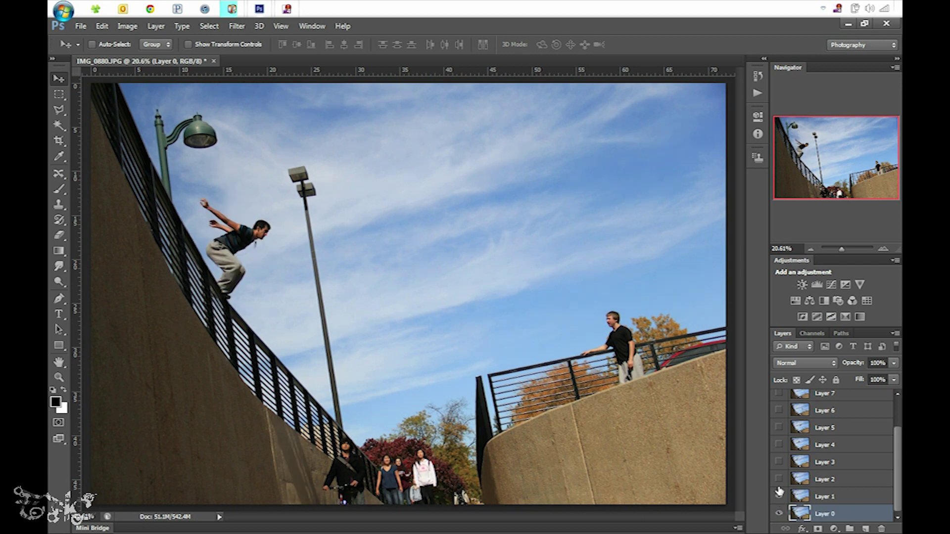
pyautogui.click(778, 480)
pyautogui.click(778, 463)
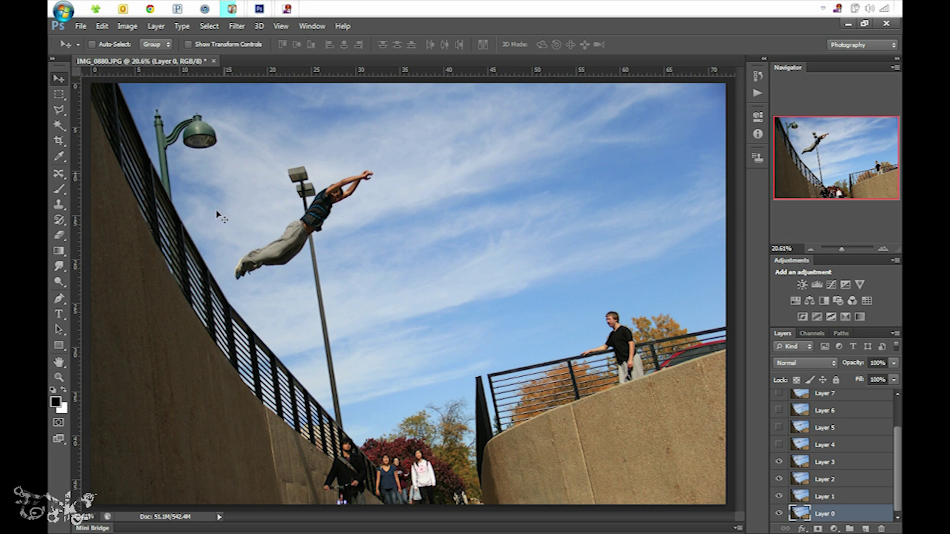
pyautogui.click(779, 463)
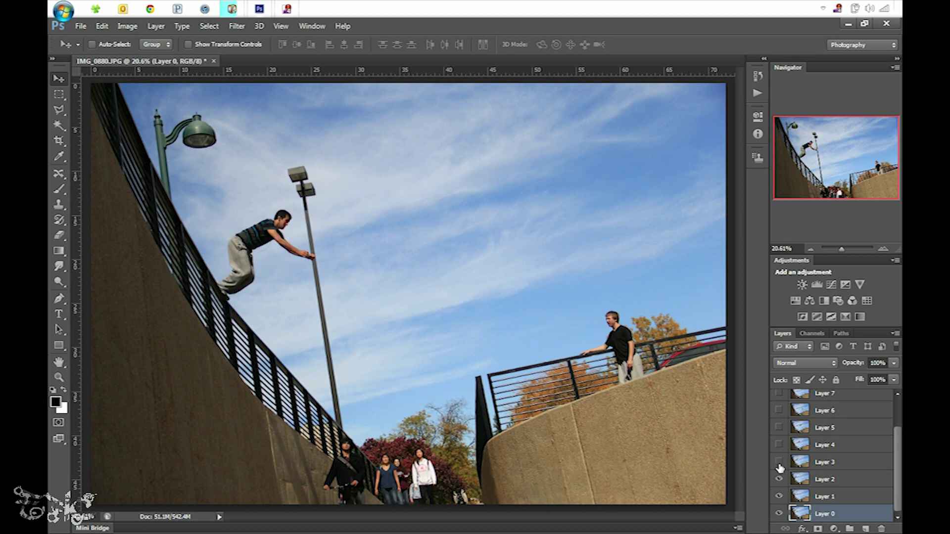
pyautogui.click(779, 463)
pyautogui.click(779, 479)
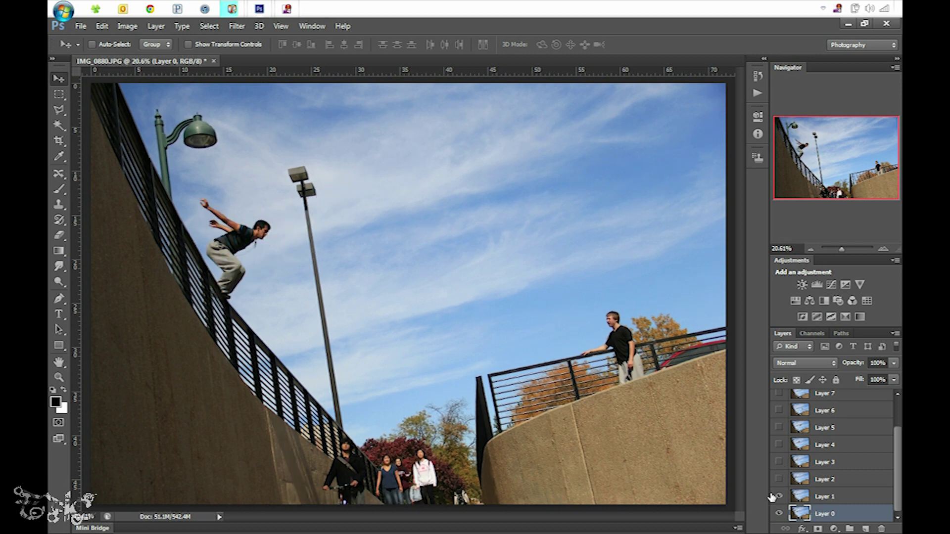
pyautogui.click(779, 496)
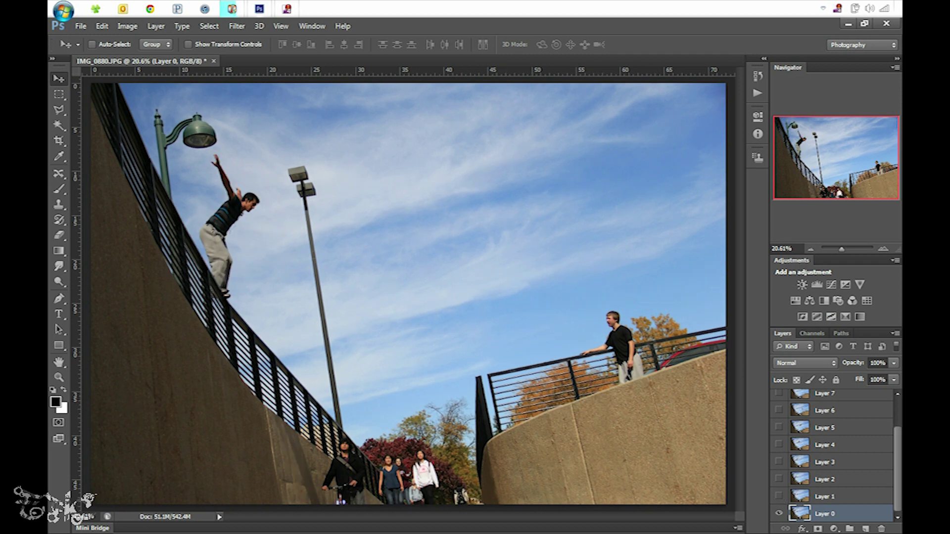
pyautogui.click(805, 497)
pyautogui.click(779, 498)
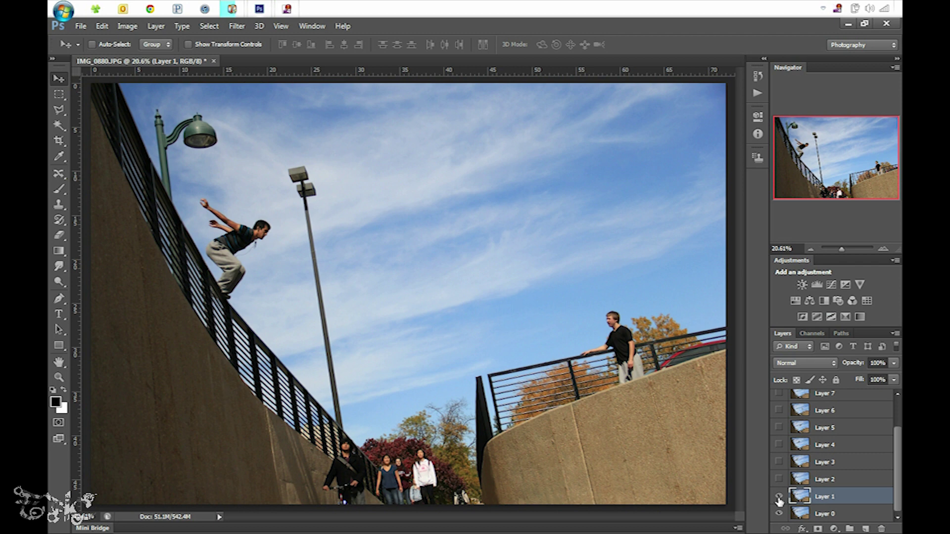
# - Check the Quick Mask options, leave them unchanged, and exit Quick Mask mode
pyautogui.doubleClick(58, 424)
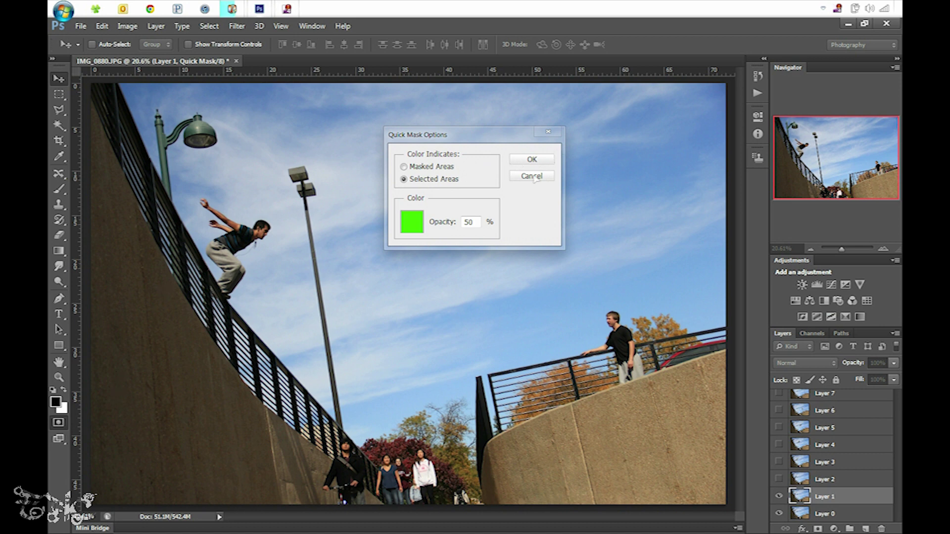
pyautogui.click(534, 176)
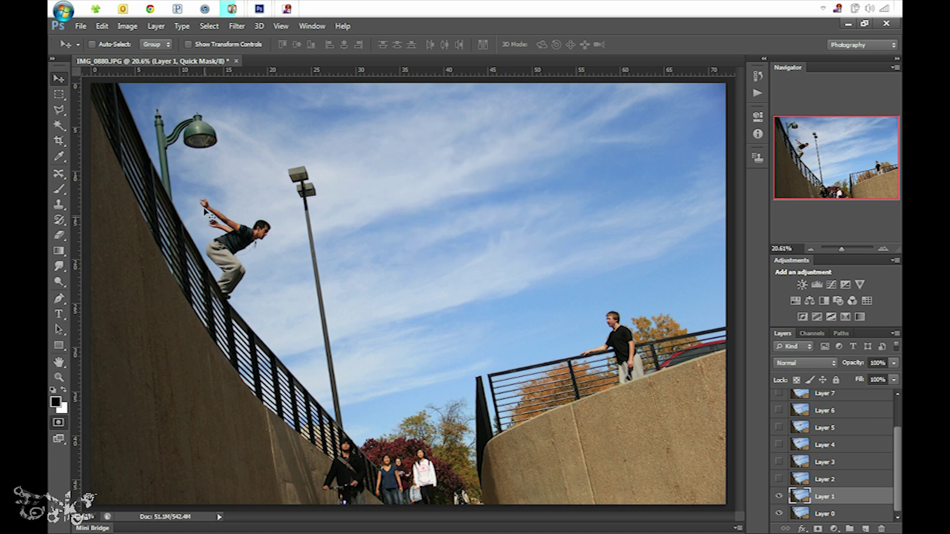
pyautogui.click(61, 422)
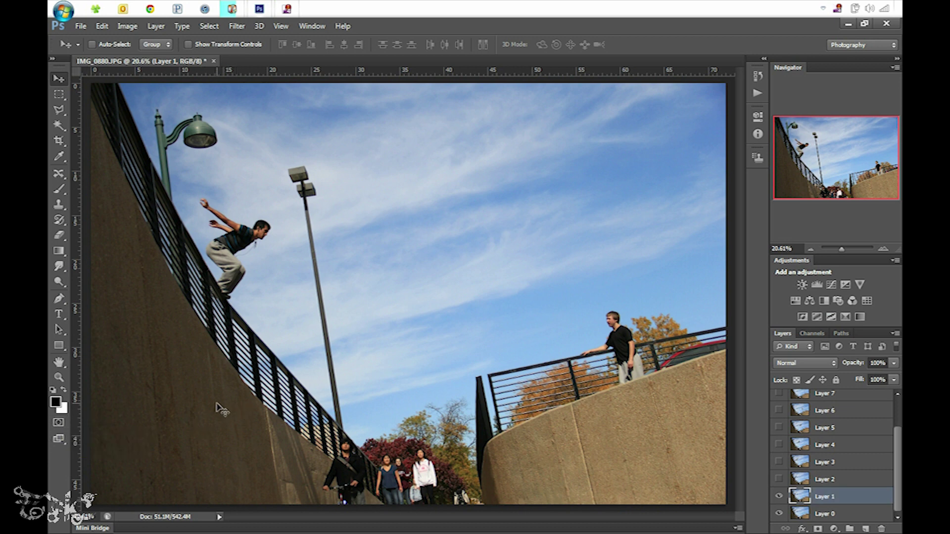
# - Re-enter Quick Mask mode on Layer 1 with a 139 px, 52% hardness brush
pyautogui.press('q')
pyautogui.press('b')
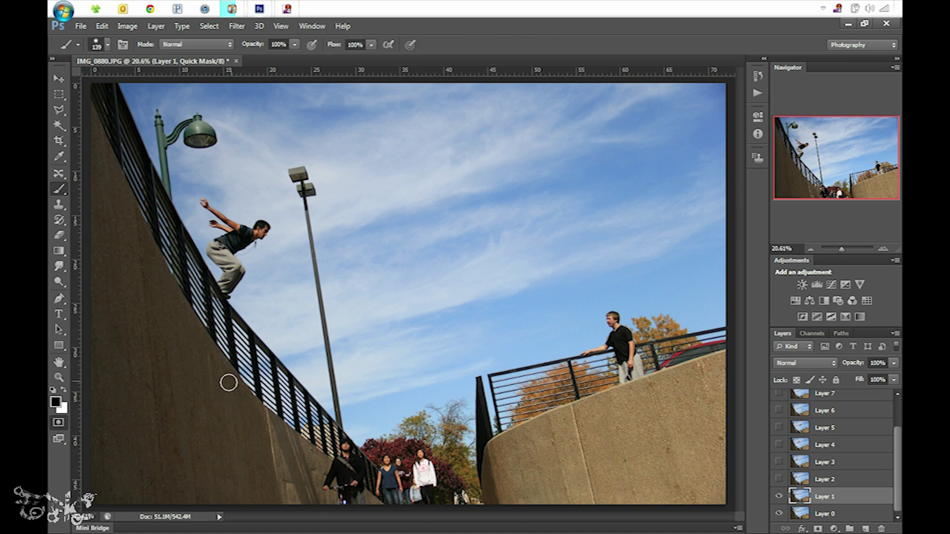
pyautogui.rightClick(258, 317)
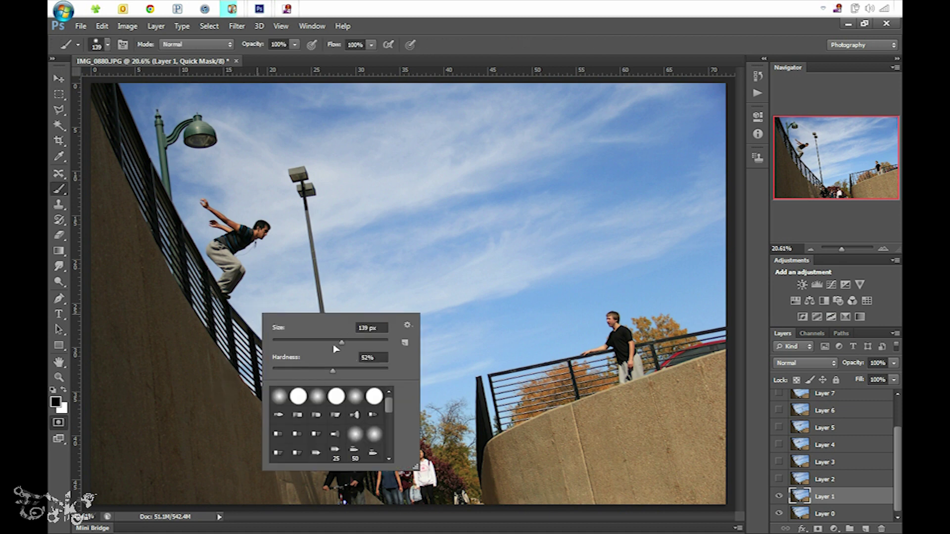
pyautogui.press('Escape')
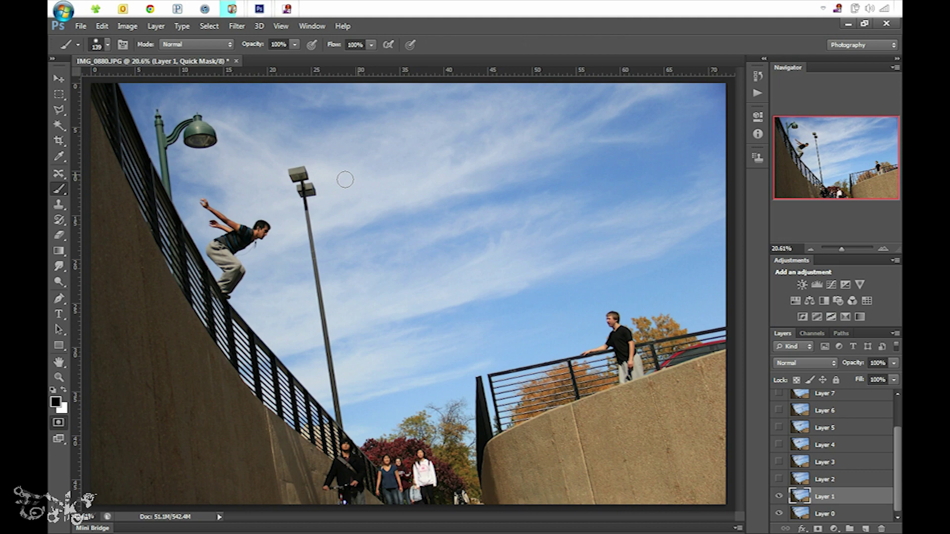
# - Zoom to 61.6% on the first jumper and paint the mask over the raised arm to the shoulder
pyautogui.press('z')
pyautogui.moveTo(232, 243); pyautogui.dragTo(288, 263)
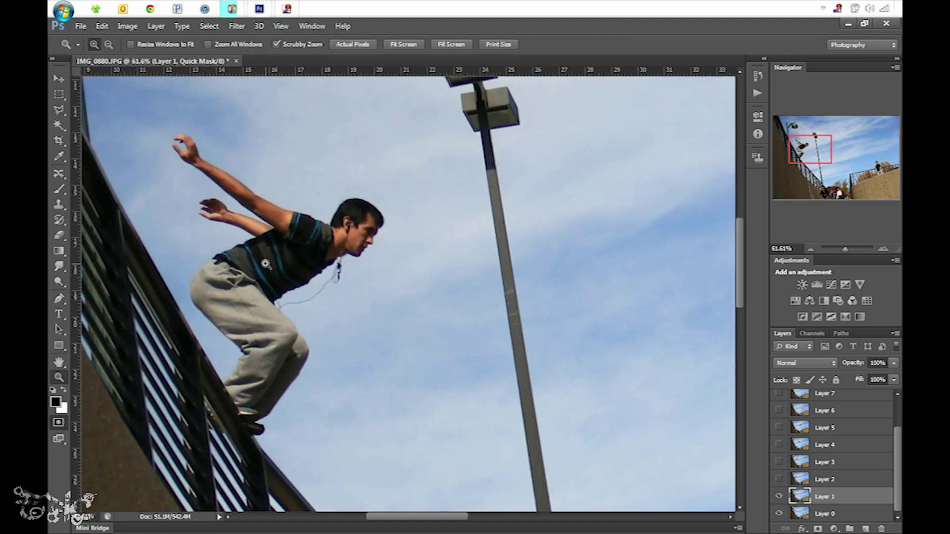
pyautogui.press('b')
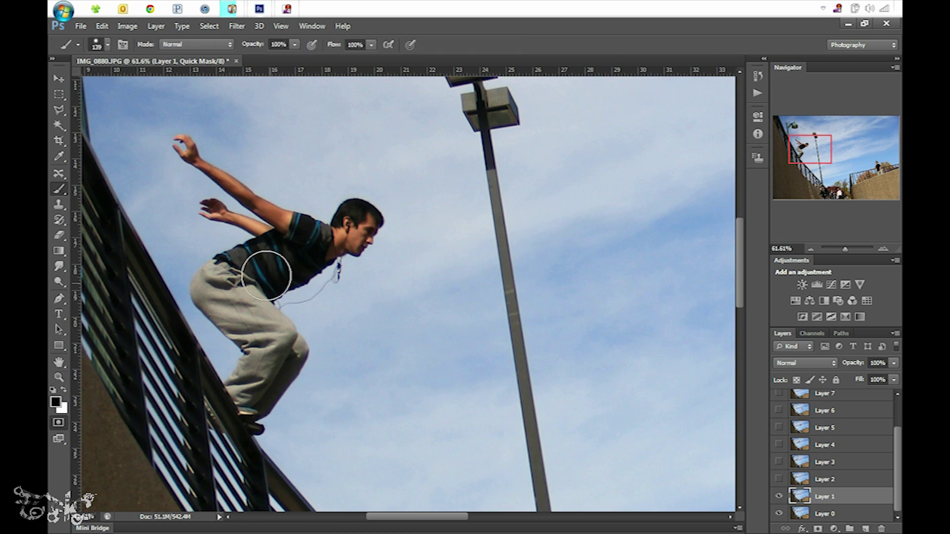
pyautogui.moveTo(184, 146)
pyautogui.mouseDown()
pyautogui.moveTo(207, 174)
pyautogui.moveTo(287, 222)
pyautogui.moveTo(370, 211)
pyautogui.mouseUp()
# - Raise brush hardness to 100% and mask the torso, hip, lower leg and pants
pyautogui.rightClick(376, 219)
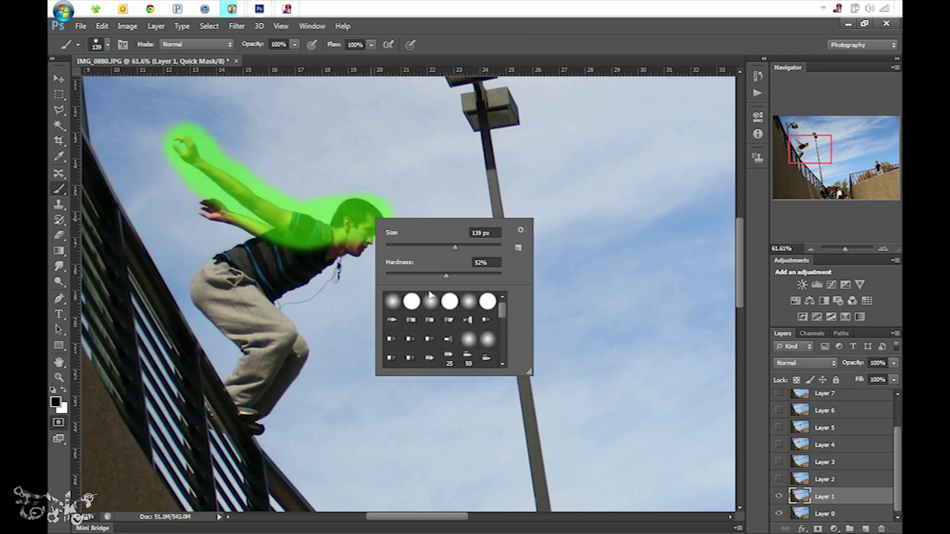
pyautogui.moveTo(453, 276); pyautogui.dragTo(502, 275)
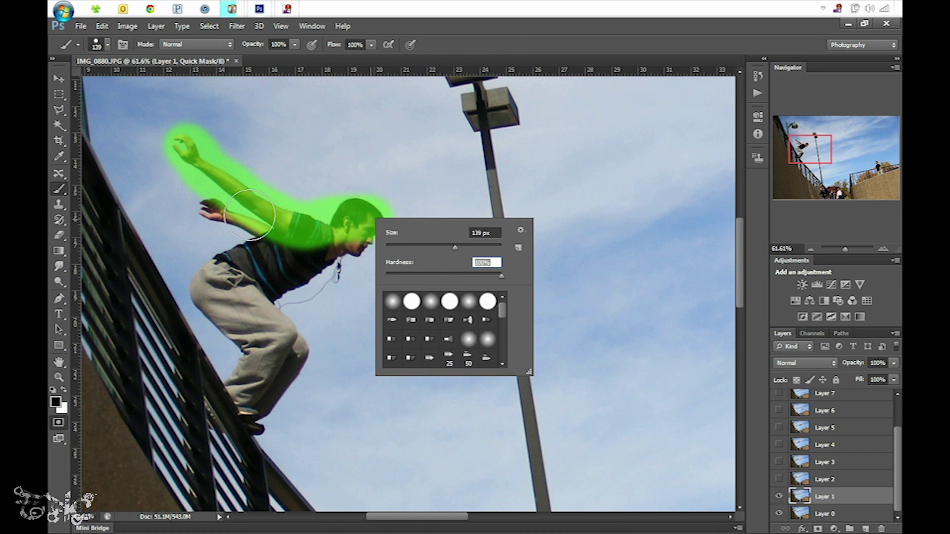
pyautogui.click(222, 212)
pyautogui.moveTo(217, 208)
pyautogui.mouseDown()
pyautogui.moveTo(275, 236)
pyautogui.moveTo(207, 286)
pyautogui.moveTo(239, 326)
pyautogui.moveTo(250, 360)
pyautogui.moveTo(244, 382)
pyautogui.mouseUp()
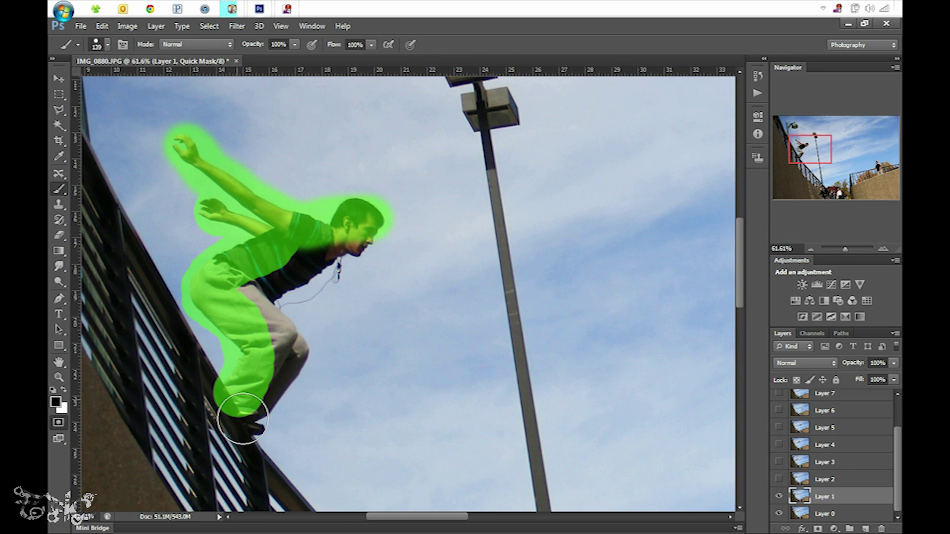
pyautogui.moveTo(242, 418)
pyautogui.mouseDown()
pyautogui.moveTo(286, 374)
pyautogui.moveTo(284, 349)
pyautogui.moveTo(258, 315)
pyautogui.moveTo(274, 285)
pyautogui.moveTo(322, 267)
pyautogui.moveTo(356, 229)
pyautogui.moveTo(356, 213)
pyautogui.mouseUp()
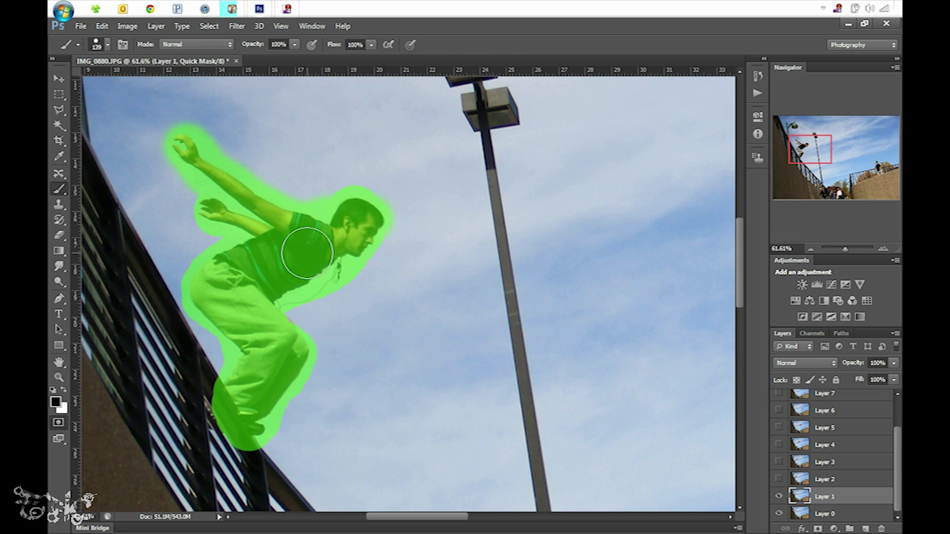
pyautogui.moveTo(306, 308); pyautogui.dragTo(280, 331)
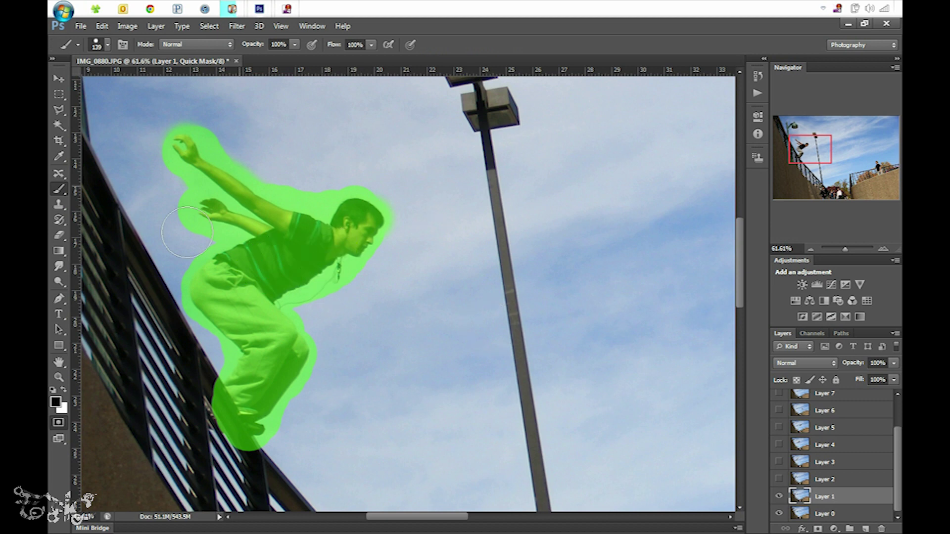
# - Convert Layer 1's mask to a selection, invert it, and delete the background around the jumper
pyautogui.press('q')
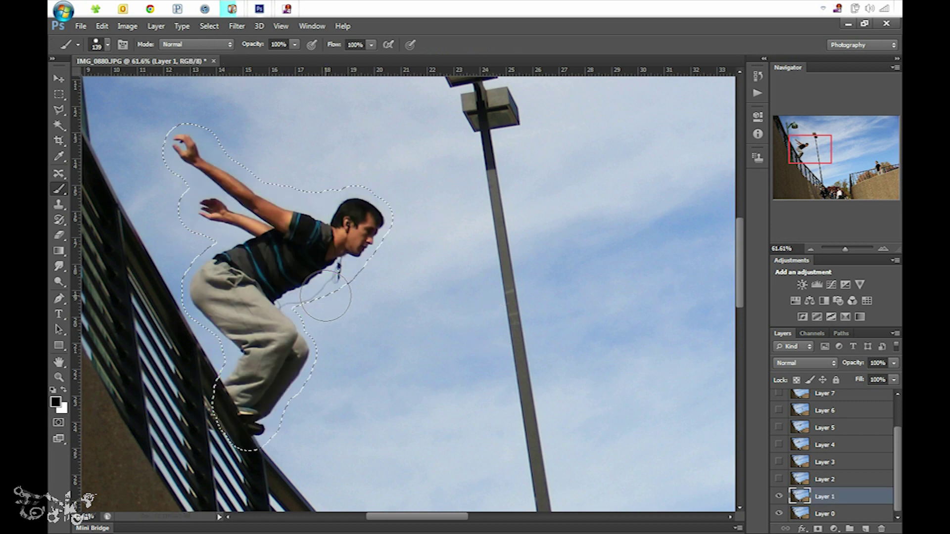
pyautogui.hotkey('ctrl', '0')
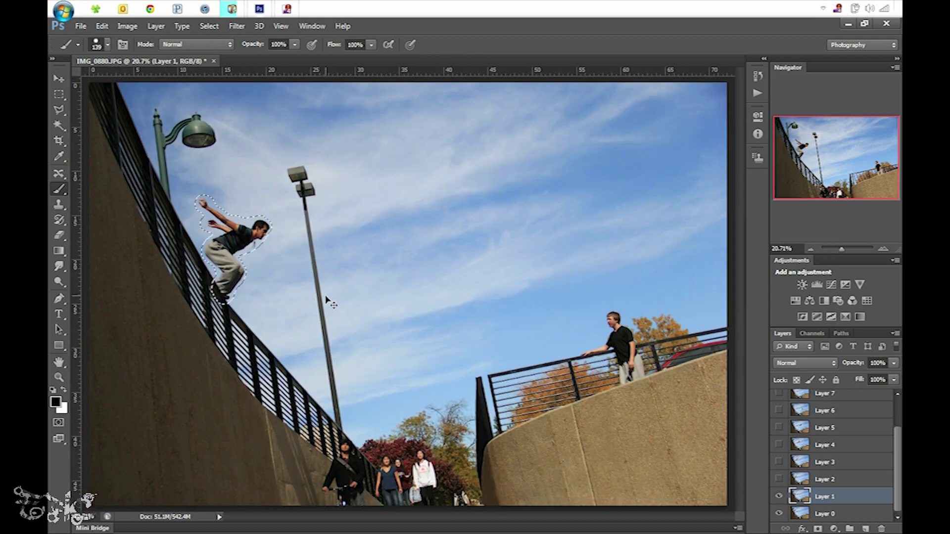
pyautogui.hotkey('ctrl', 'shift', 'i')
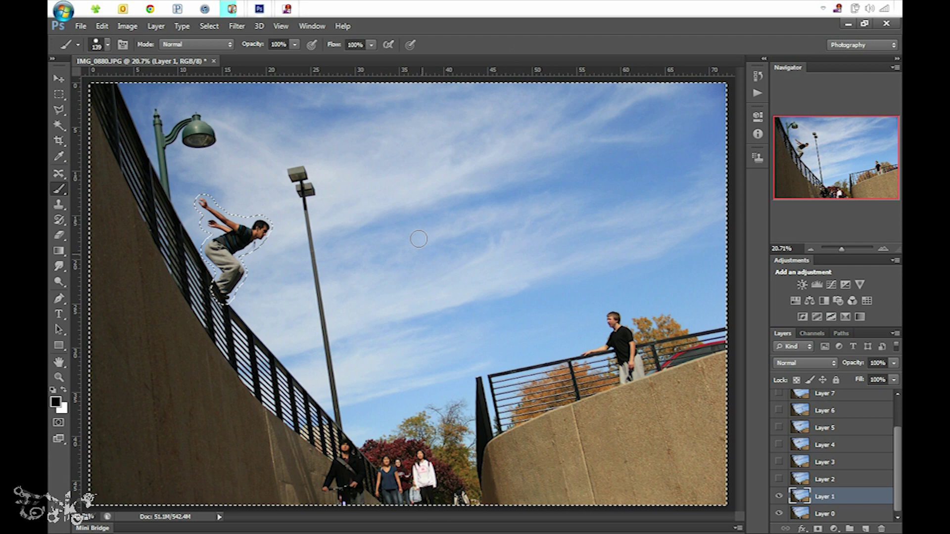
pyautogui.press('q')
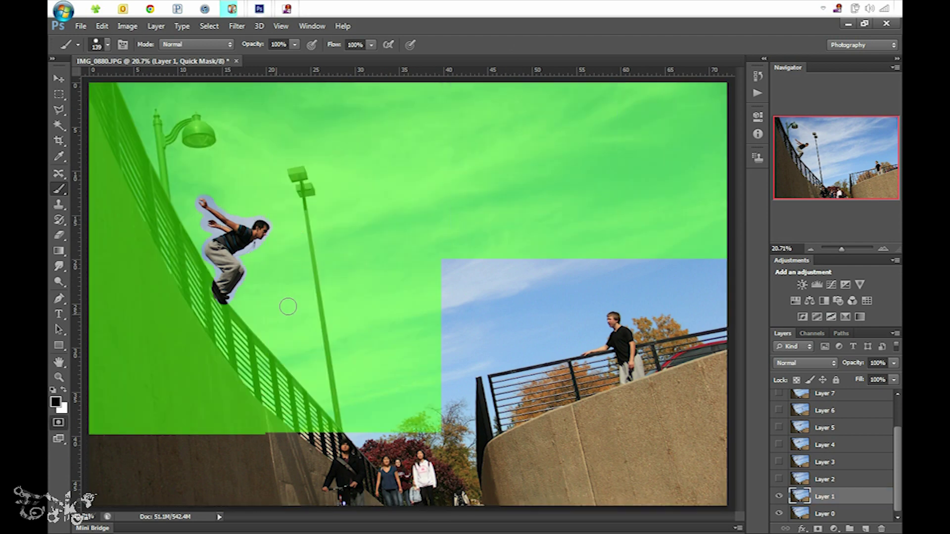
pyautogui.press('q')
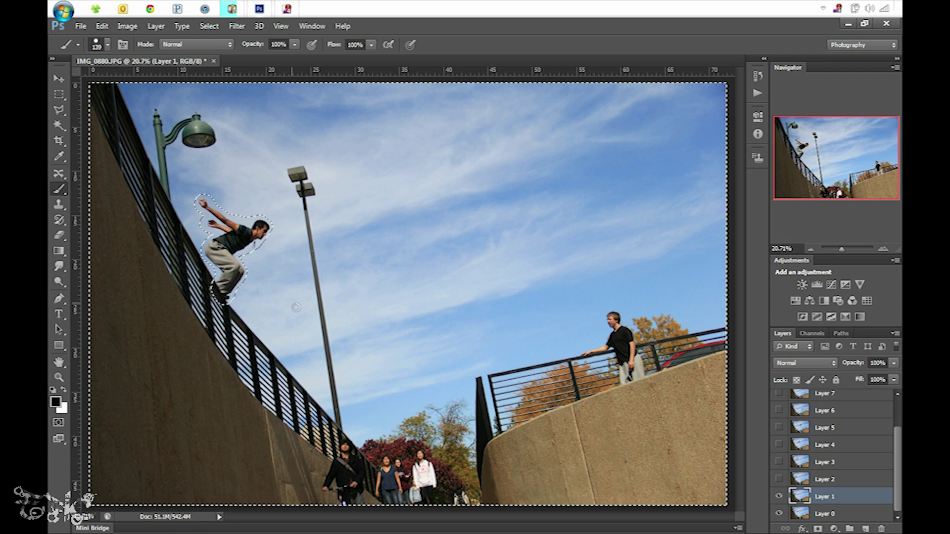
pyautogui.press('Delete')
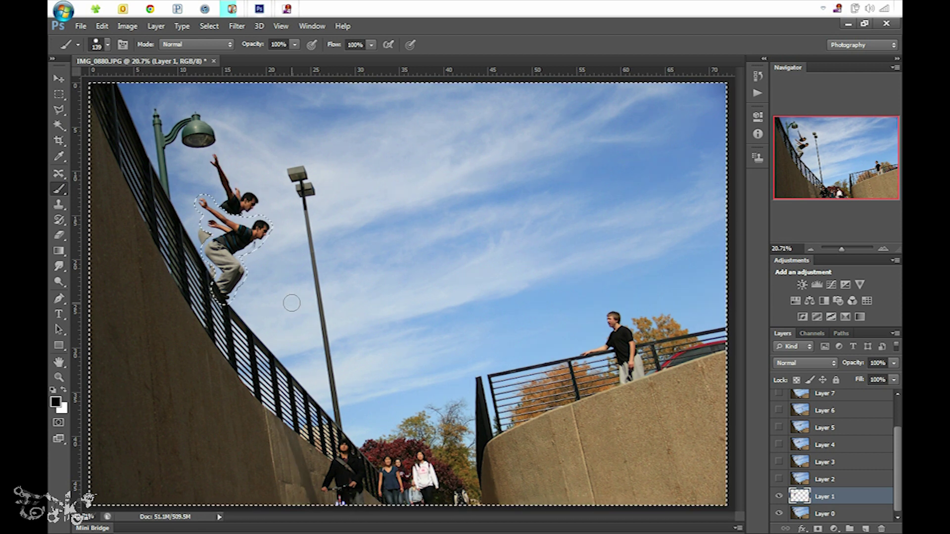
# - Show Layers 2 and 3 and delete the background around each one's jumper
pyautogui.click(825, 478)
pyautogui.click(778, 479)
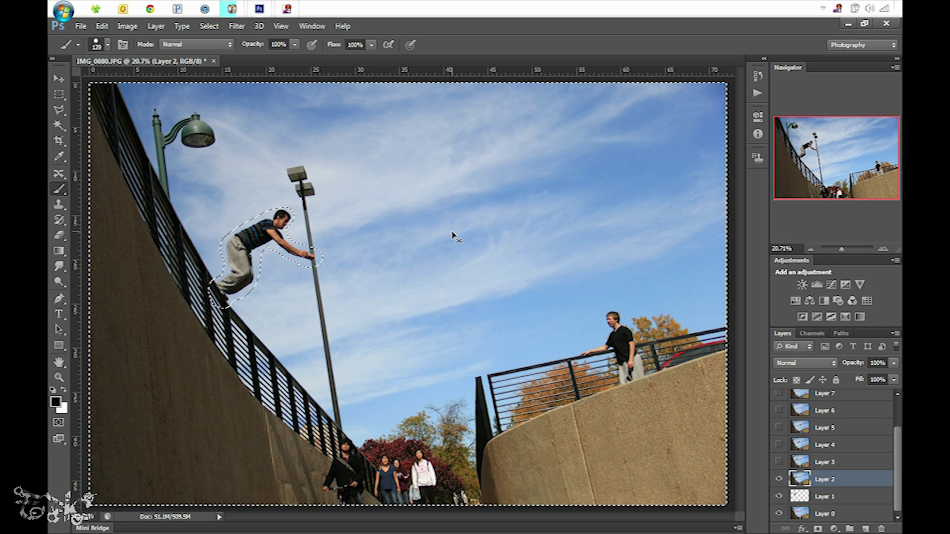
pyautogui.hotkey('ctrl', 'shift', 'i')
pyautogui.press('Delete')
pyautogui.hotkey('ctrl', 'd')
pyautogui.click(806, 463)
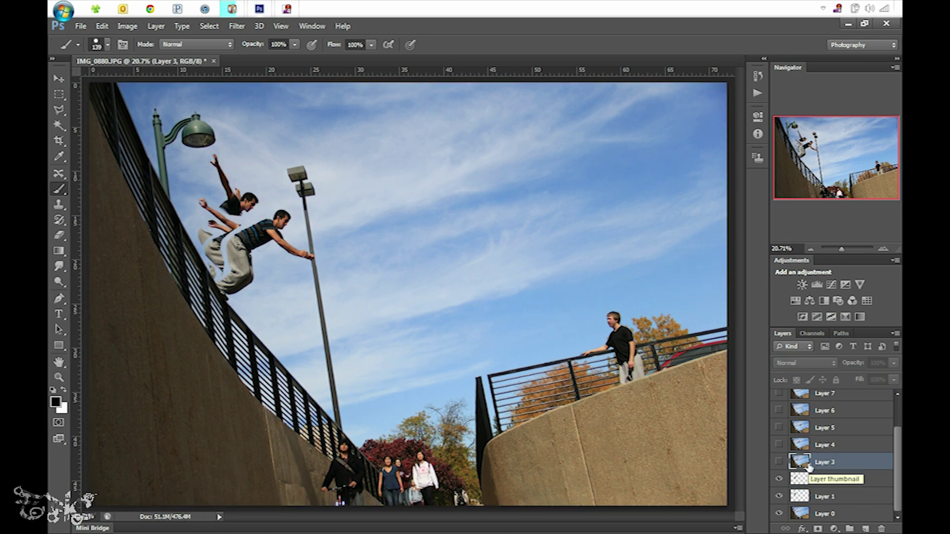
pyautogui.press('q')
pyautogui.moveTo(238, 267); pyautogui.dragTo(366, 183)
pyautogui.press('q')
pyautogui.press('Delete')
# - Show Layers 4 and 5, mask each jumper, and delete their backgrounds
pyautogui.click(825, 444)
pyautogui.click(779, 445)
pyautogui.press('q')
pyautogui.moveTo(342, 252); pyautogui.dragTo(403, 220)
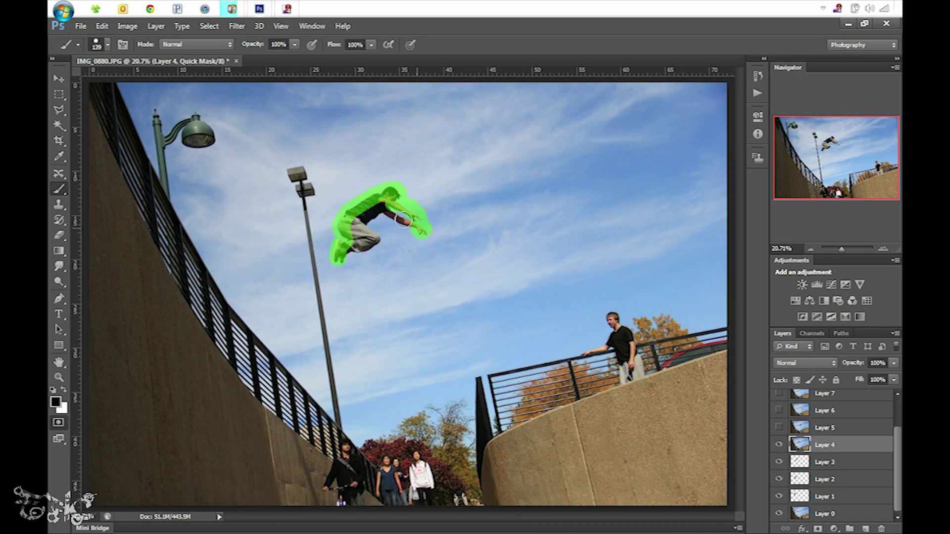
pyautogui.press('q')
pyautogui.press('Delete')
pyautogui.click(825, 427)
pyautogui.click(779, 427)
pyautogui.press('q')
pyautogui.moveTo(448, 280); pyautogui.dragTo(421, 223)
pyautogui.press('q')
pyautogui.press('Delete')
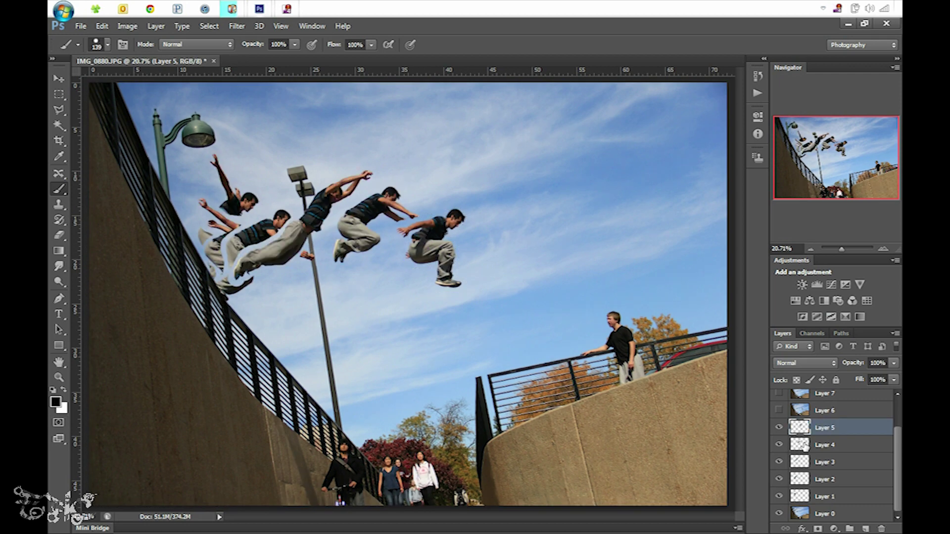
# - Show Layers 6 and 7, mask each jumper, and delete their backgrounds
pyautogui.click(825, 450)
pyautogui.click(778, 450)
pyautogui.press('q')
pyautogui.moveTo(495, 247); pyautogui.dragTo(539, 356)
pyautogui.press('q')
pyautogui.press('Delete')
pyautogui.click(825, 433)
pyautogui.click(779, 433)
pyautogui.press('q')
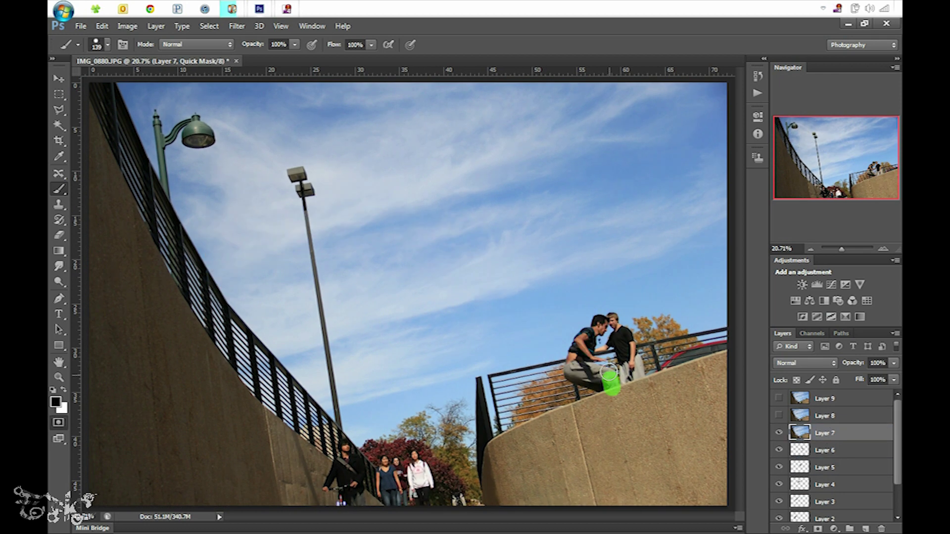
pyautogui.moveTo(608, 376); pyautogui.dragTo(594, 352)
pyautogui.press('q')
pyautogui.press('Delete')
# - Show Layers 8 and 9, mask each jumper, and delete their backgrounds
pyautogui.click(825, 415)
pyautogui.click(779, 415)
pyautogui.press('q')
pyautogui.moveTo(653, 346); pyautogui.dragTo(614, 381)
pyautogui.press('q')
pyautogui.press('Delete')
pyautogui.click(825, 398)
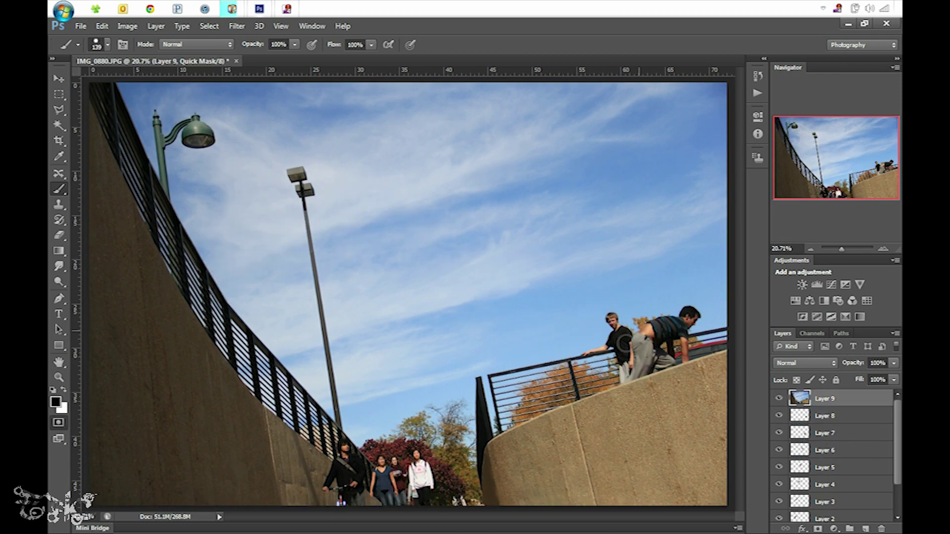
pyautogui.moveTo(624, 343); pyautogui.dragTo(663, 327)
pyautogui.press('q')
pyautogui.press('Delete')
# - Zoom to 166% on the overlapping jumpers and hide Layers 2–9, leaving Layer 1's jumper
pyautogui.press('z')
pyautogui.moveTo(247, 223)
pyautogui.mouseDown()
pyautogui.moveTo(315, 268)
pyautogui.moveTo(273, 270)
pyautogui.mouseUp()
pyautogui.moveTo(779, 398); pyautogui.dragTo(778, 517)
pyautogui.click(825, 496)
# - Select the Eraser and zoom in on the jumper's shoulder, arm and sleeve
pyautogui.press('e')
pyautogui.rightClick(403, 250)
pyautogui.press('Escape')
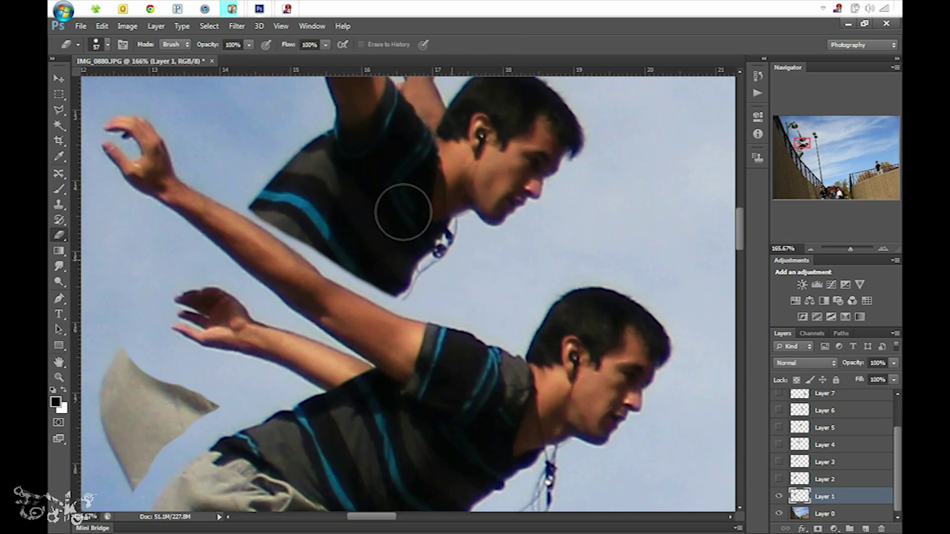
pyautogui.press('z')
pyautogui.click(277, 228)
pyautogui.keyDown('alt'); pyautogui.click(278, 230); pyautogui.keyUp('alt')
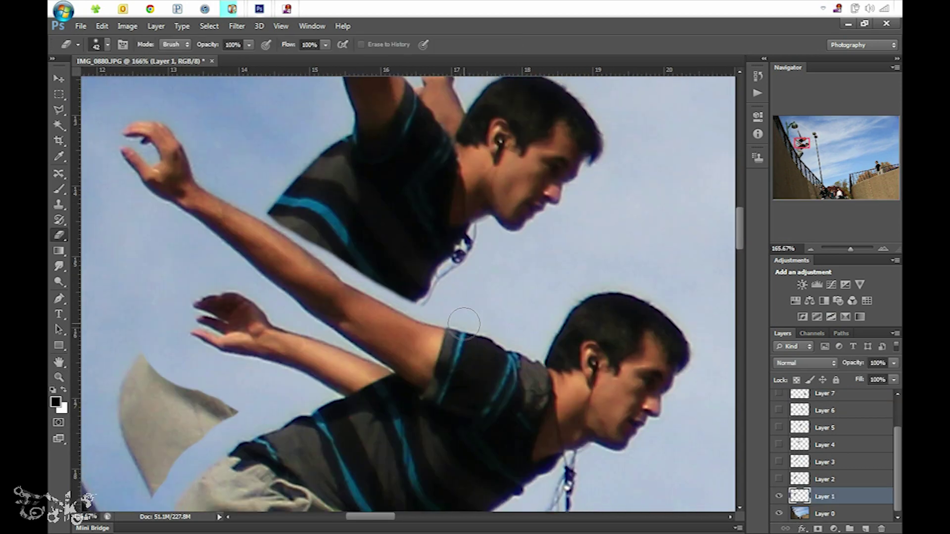
pyautogui.keyDown('alt'); pyautogui.click(278, 230); pyautogui.keyUp('alt')
pyautogui.moveTo(367, 248); pyautogui.dragTo(524, 329)
pyautogui.keyDown('alt'); pyautogui.click(515, 333); pyautogui.keyUp('alt')
# - Erase the leftover fringe along the arm and shoulder with a 7 px eraser
pyautogui.press('e')
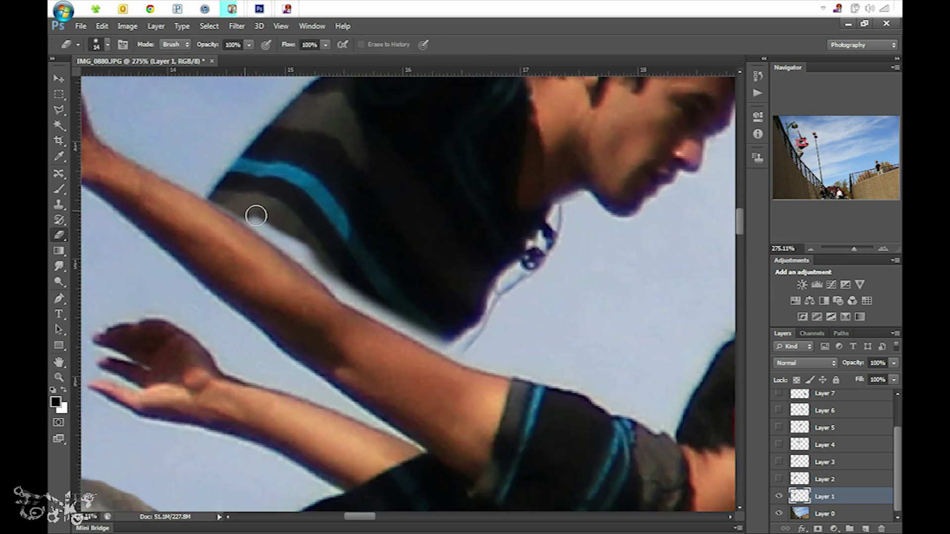
pyautogui.scroll(2, 212, 192)
pyautogui.rightClick(212, 192)
pyautogui.press('Return')
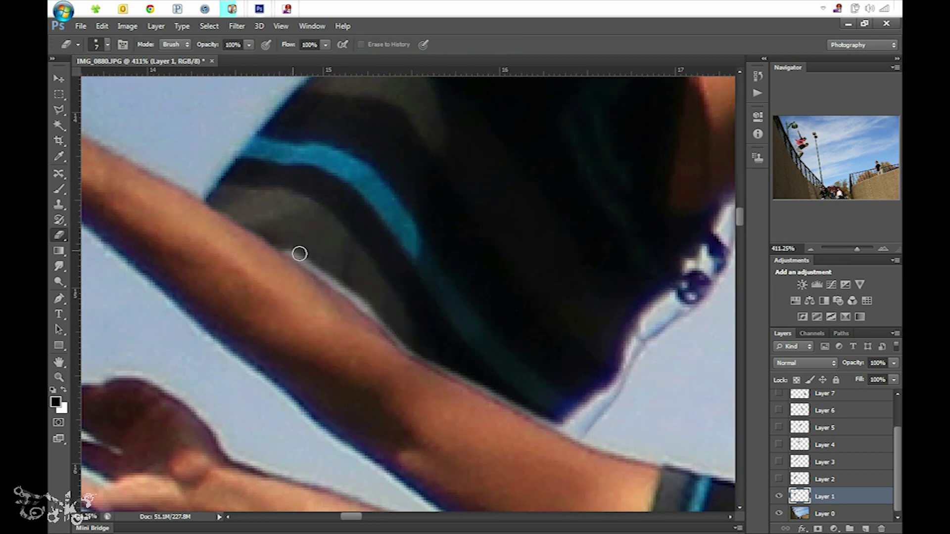
pyautogui.moveTo(300, 253)
pyautogui.mouseDown()
pyautogui.moveTo(551, 426)
pyautogui.moveTo(350, 290)
pyautogui.moveTo(548, 304)
pyautogui.mouseUp()
pyautogui.moveTo(341, 289)
pyautogui.mouseDown()
pyautogui.moveTo(356, 310)
pyautogui.moveTo(239, 368)
pyautogui.moveTo(250, 406)
pyautogui.moveTo(318, 375)
pyautogui.moveTo(385, 393)
pyautogui.mouseUp()
# - With a 19 px eraser, erase the light strip along the arm and leftovers around the hand and sleeve
pyautogui.rightClick(364, 378)
pyautogui.press('Return')
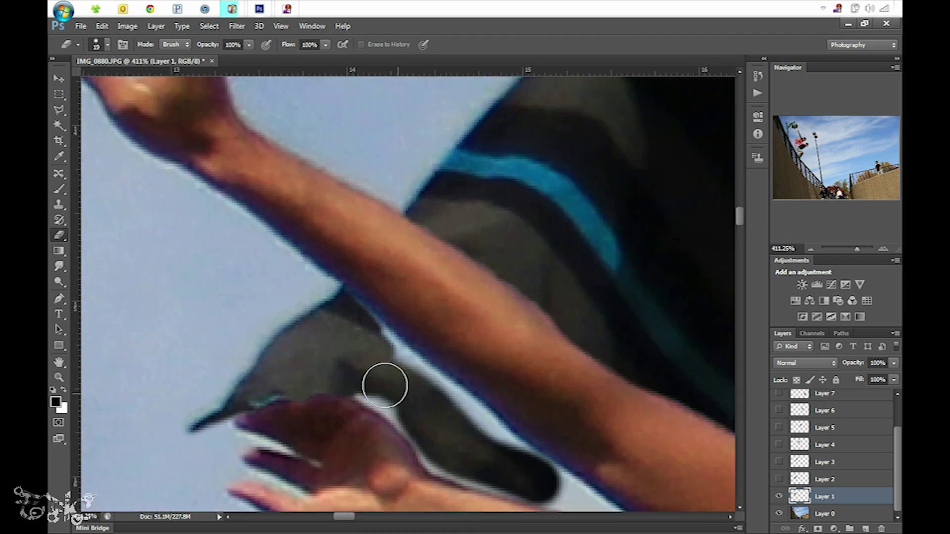
pyautogui.moveTo(385, 385); pyautogui.dragTo(384, 390)
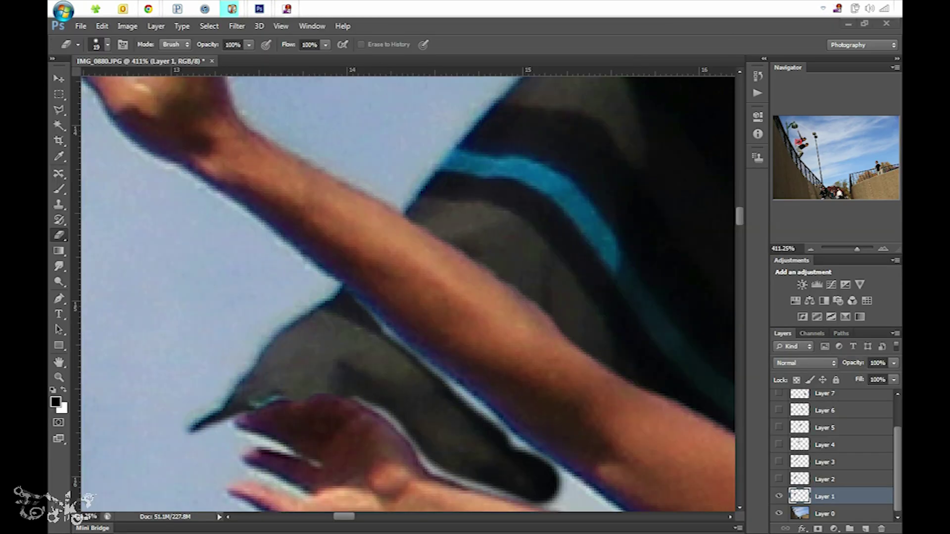
pyautogui.moveTo(359, 323)
pyautogui.mouseDown()
pyautogui.moveTo(522, 466)
pyautogui.moveTo(399, 314)
pyautogui.moveTo(424, 307)
pyautogui.mouseUp()
pyautogui.moveTo(264, 370)
pyautogui.mouseDown()
pyautogui.moveTo(394, 318)
pyautogui.moveTo(163, 366)
pyautogui.moveTo(467, 445)
pyautogui.moveTo(226, 315)
pyautogui.moveTo(491, 420)
pyautogui.moveTo(434, 455)
pyautogui.moveTo(458, 384)
pyautogui.moveTo(221, 288)
pyautogui.mouseUp()
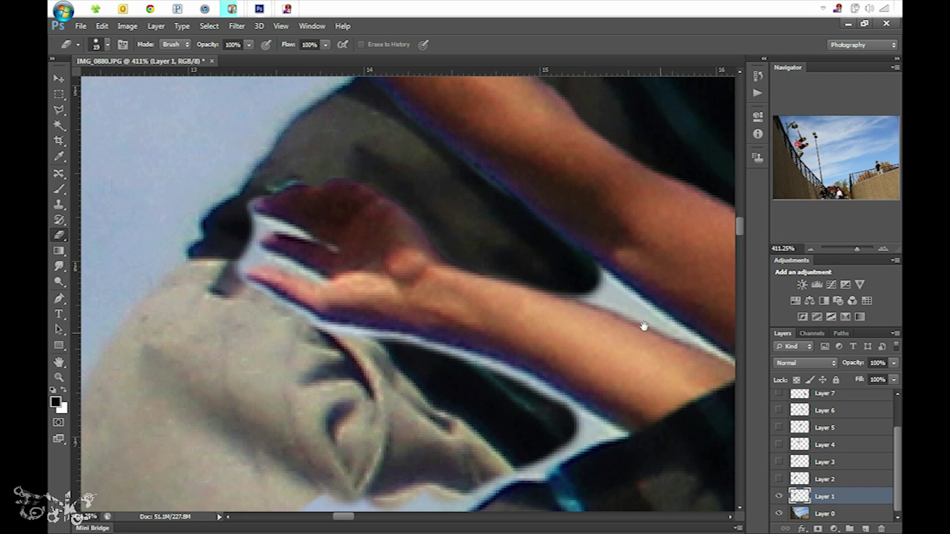
pyautogui.moveTo(644, 327); pyautogui.dragTo(528, 284)
pyautogui.moveTo(363, 412)
pyautogui.mouseDown()
pyautogui.moveTo(222, 481)
pyautogui.moveTo(237, 452)
pyautogui.moveTo(333, 357)
pyautogui.moveTo(319, 323)
pyautogui.moveTo(451, 382)
pyautogui.moveTo(416, 419)
pyautogui.moveTo(393, 417)
pyautogui.moveTo(307, 435)
pyautogui.mouseUp()
# - Pan to the forearm, soften the eraser edge, erase between the arms, then undo that stroke
pyautogui.press('space')
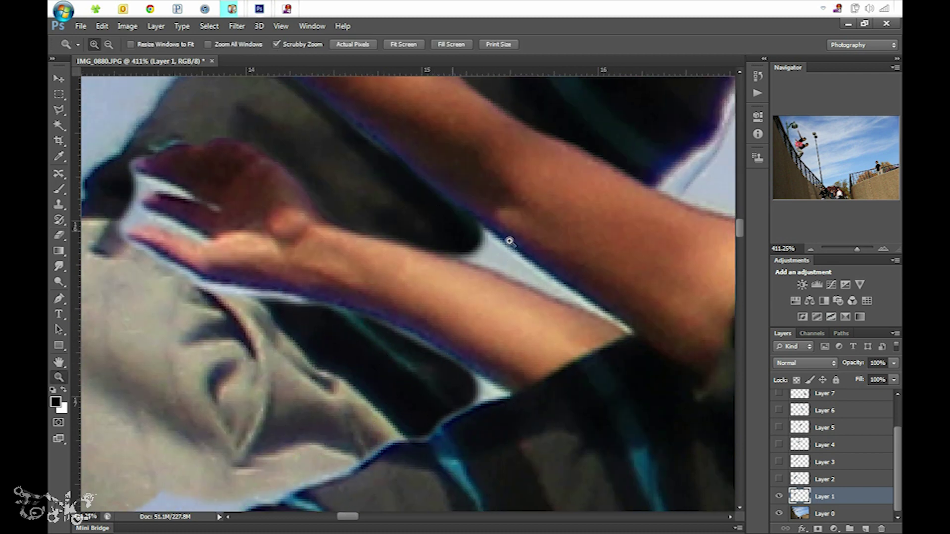
pyautogui.moveTo(405, 163); pyautogui.dragTo(403, 282)
pyautogui.press('space')
pyautogui.moveTo(550, 422); pyautogui.dragTo(477, 391)
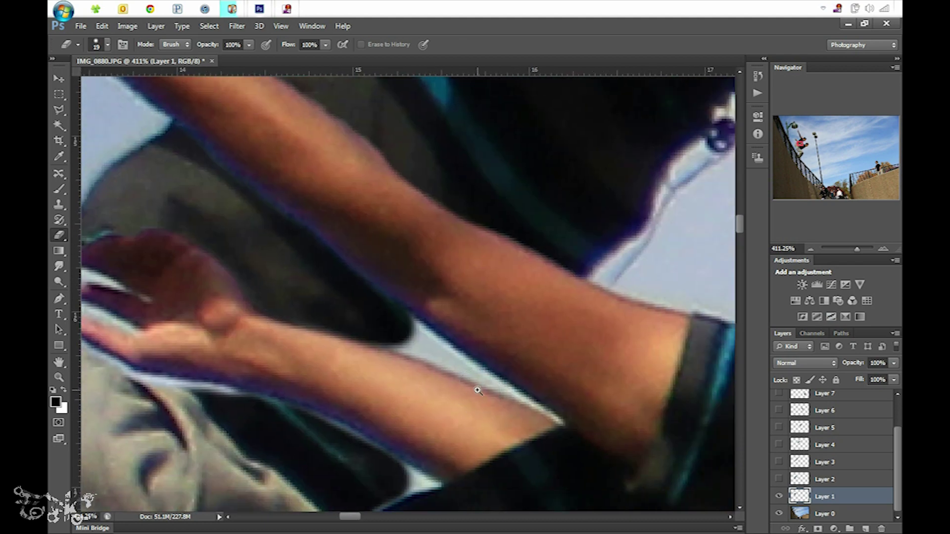
pyautogui.moveTo(515, 386); pyautogui.dragTo(444, 345)
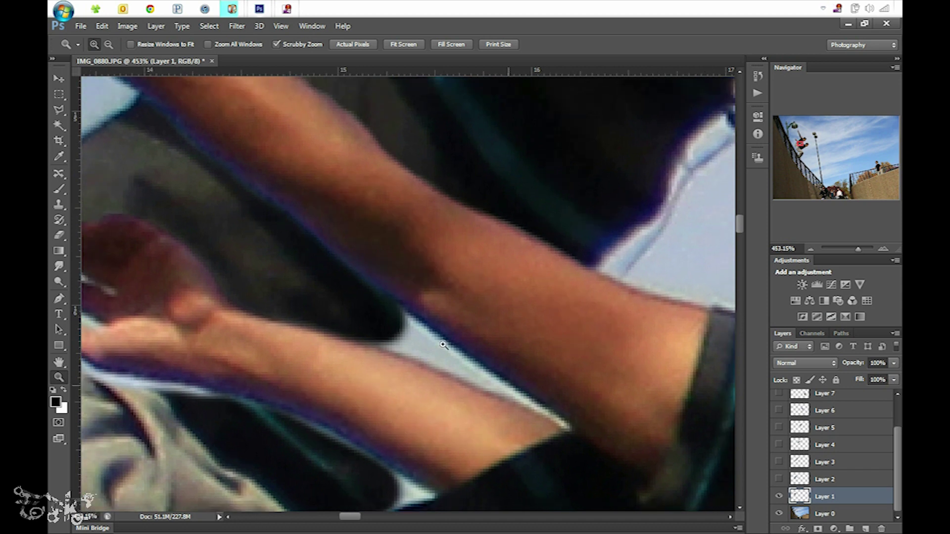
pyautogui.moveTo(441, 404); pyautogui.dragTo(424, 375)
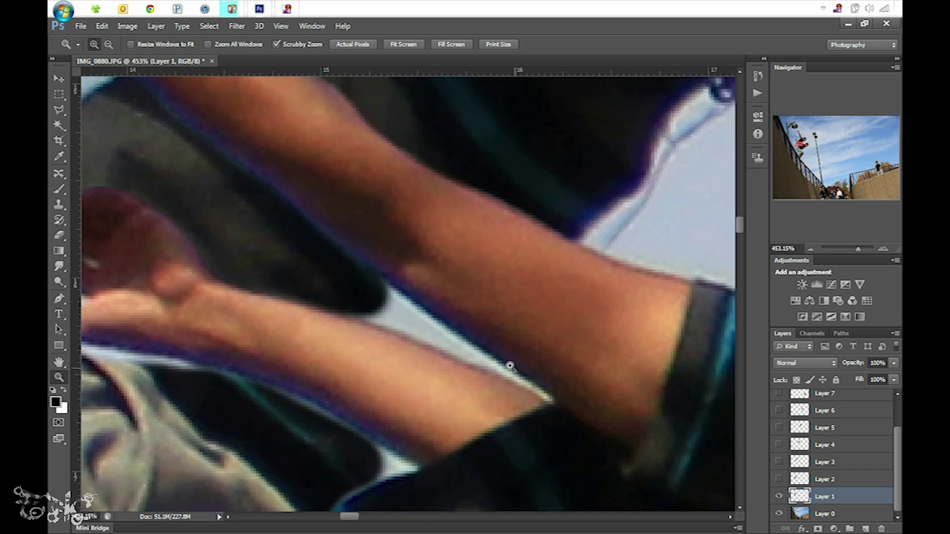
pyautogui.press('e')
pyautogui.rightClick(385, 296)
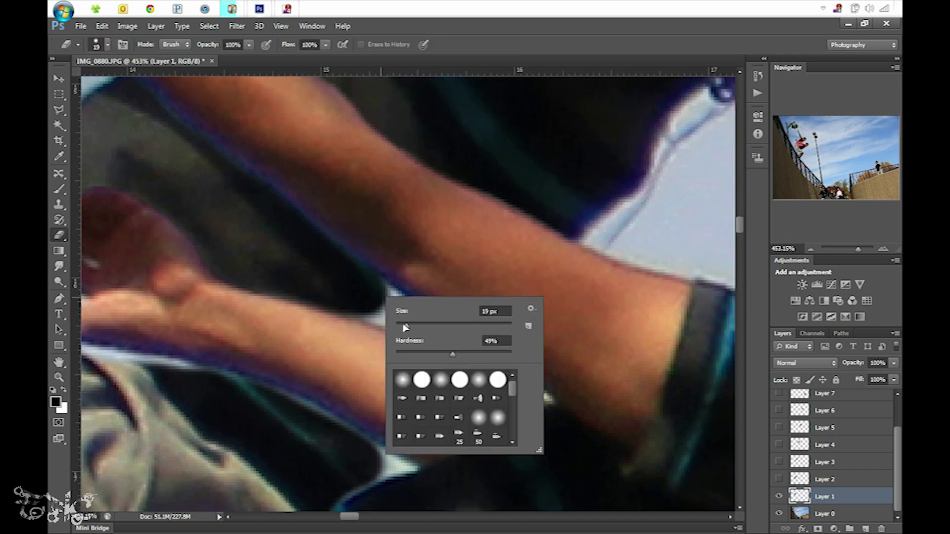
pyautogui.press('Tab')
pyautogui.press('Return')
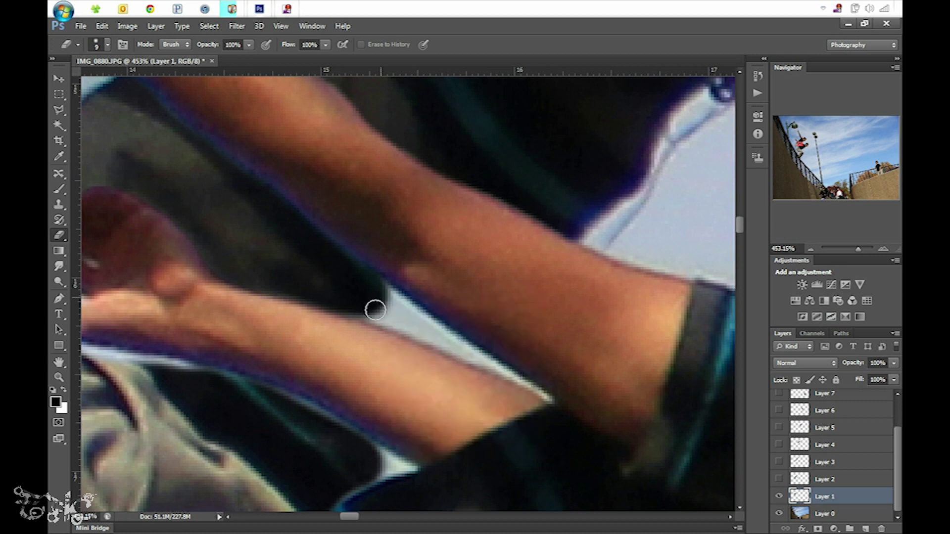
pyautogui.moveTo(428, 332)
pyautogui.mouseDown()
pyautogui.moveTo(376, 293)
pyautogui.moveTo(426, 326)
pyautogui.mouseUp()
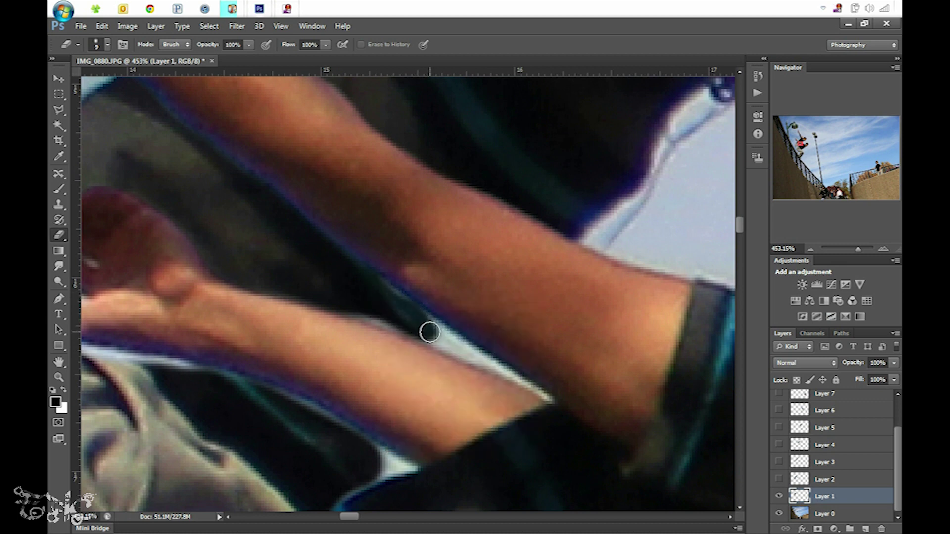
pyautogui.hotkey('ctrl', 'z')
pyautogui.press('l')
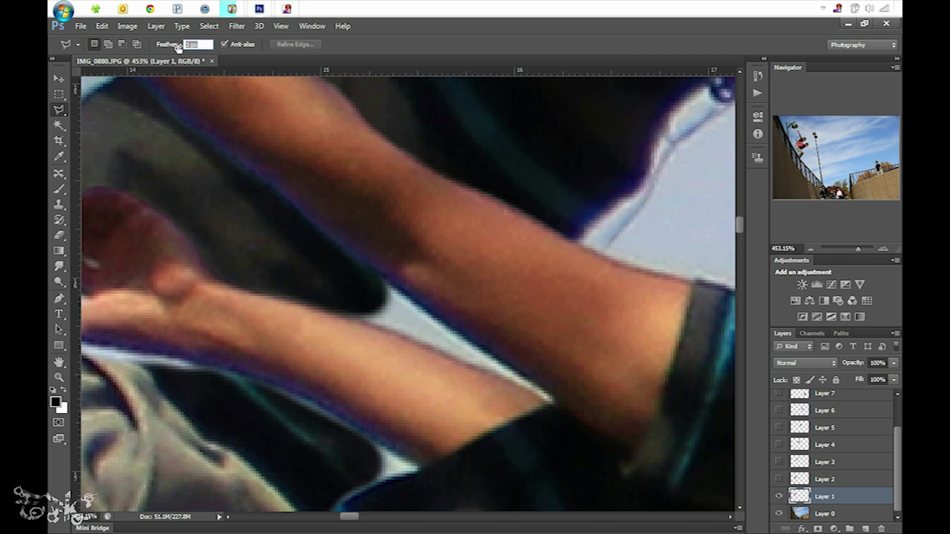
# - Lasso and delete the sky sliver between the arms, then erase the remaining arm edge
pyautogui.click(225, 242)
pyautogui.press('Escape')
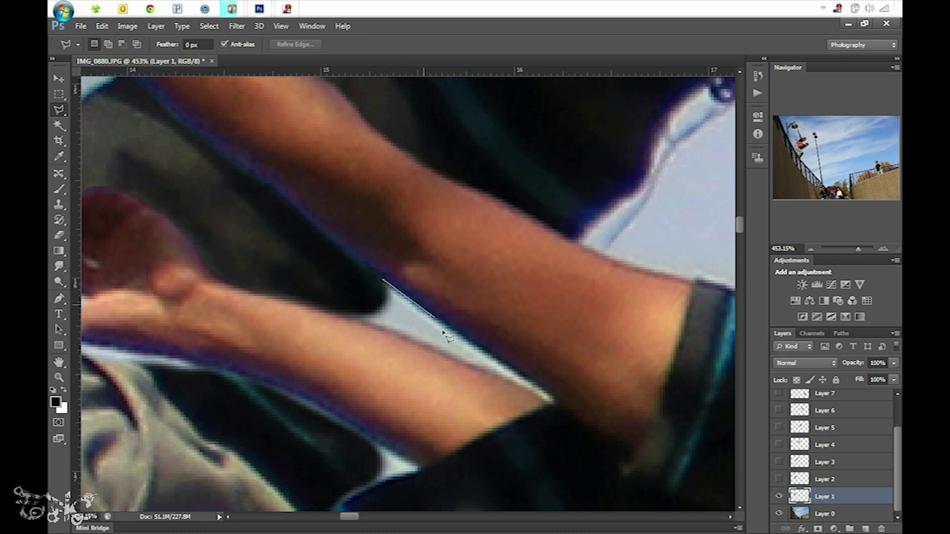
pyautogui.press('Escape')
pyautogui.doubleClick(355, 313)
pyautogui.press('Delete')
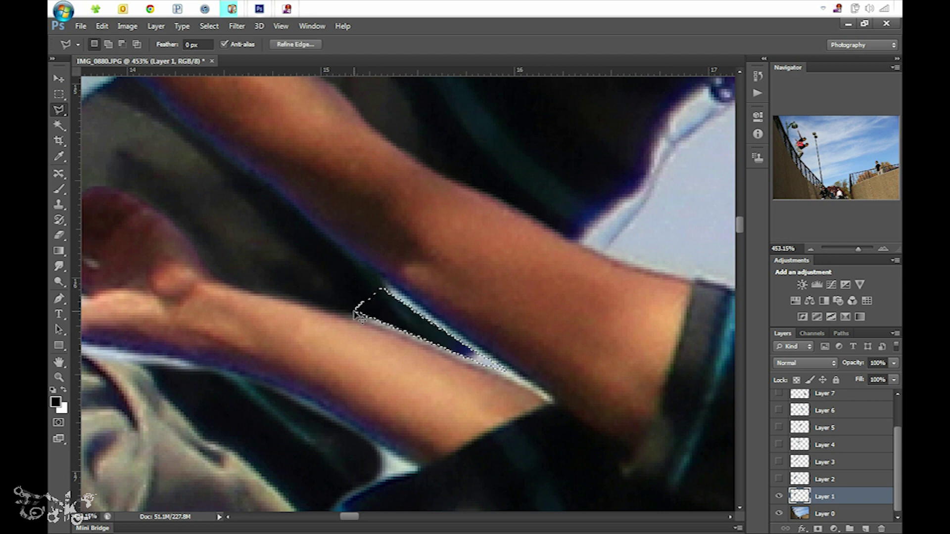
pyautogui.hotkey('ctrl', 'd')
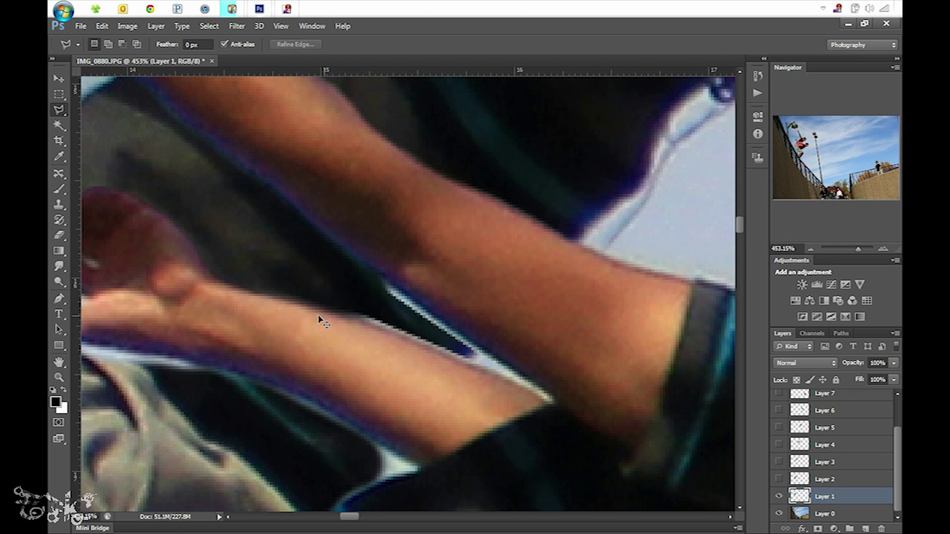
pyautogui.press('e')
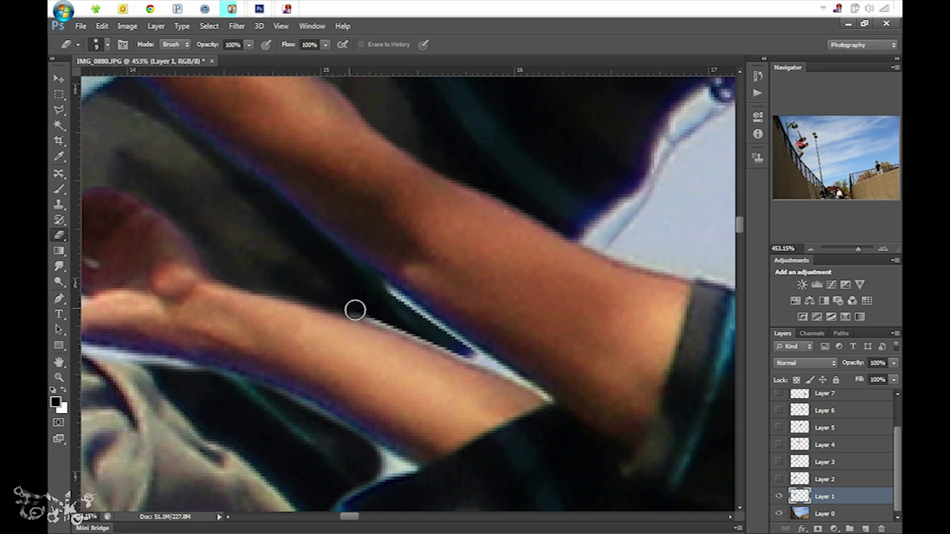
pyautogui.moveTo(355, 310)
pyautogui.mouseDown()
pyautogui.moveTo(456, 349)
pyautogui.moveTo(382, 286)
pyautogui.moveTo(453, 338)
pyautogui.mouseUp()
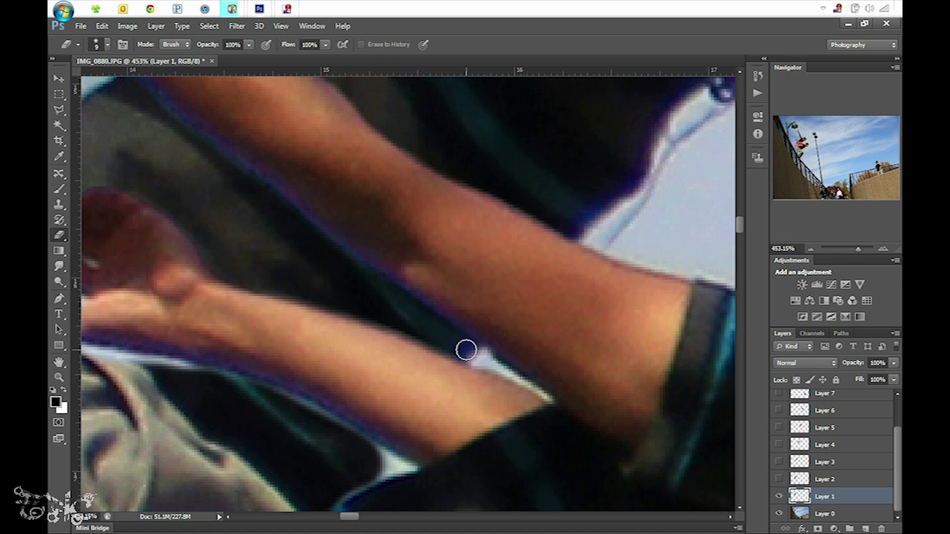
# - Erase the light fringe along arm and shirt, then the white streak near the hand at 3 px
pyautogui.scroll(-4, 484, 314)
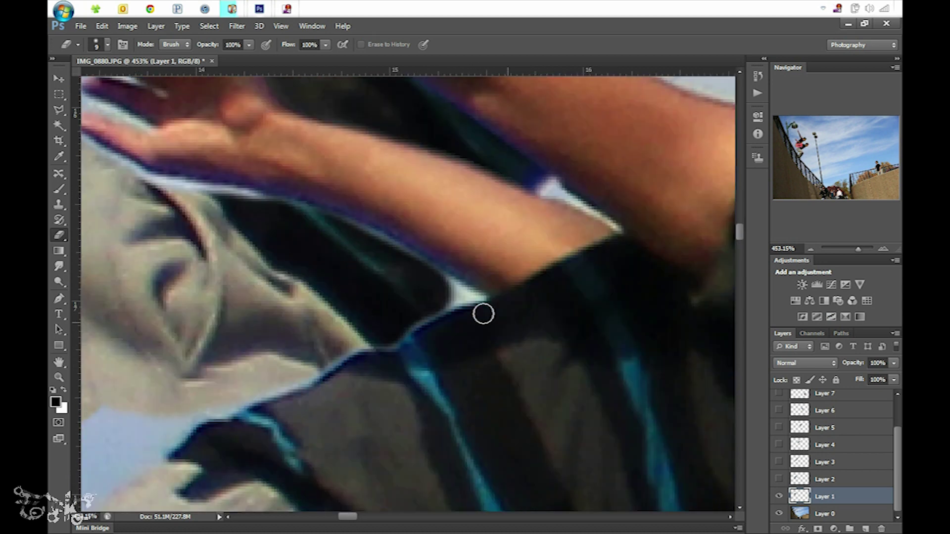
pyautogui.moveTo(484, 314)
pyautogui.mouseDown()
pyautogui.moveTo(467, 298)
pyautogui.moveTo(379, 344)
pyautogui.moveTo(461, 289)
pyautogui.moveTo(436, 278)
pyautogui.moveTo(469, 295)
pyautogui.moveTo(326, 219)
pyautogui.moveTo(154, 180)
pyautogui.moveTo(430, 319)
pyautogui.mouseUp()
pyautogui.moveTo(349, 263)
pyautogui.mouseDown()
pyautogui.moveTo(339, 240)
pyautogui.moveTo(364, 230)
pyautogui.moveTo(351, 174)
pyautogui.moveTo(365, 231)
pyautogui.mouseUp()
pyautogui.rightClick(412, 253)
pyautogui.moveTo(425, 278); pyautogui.dragTo(420, 278)
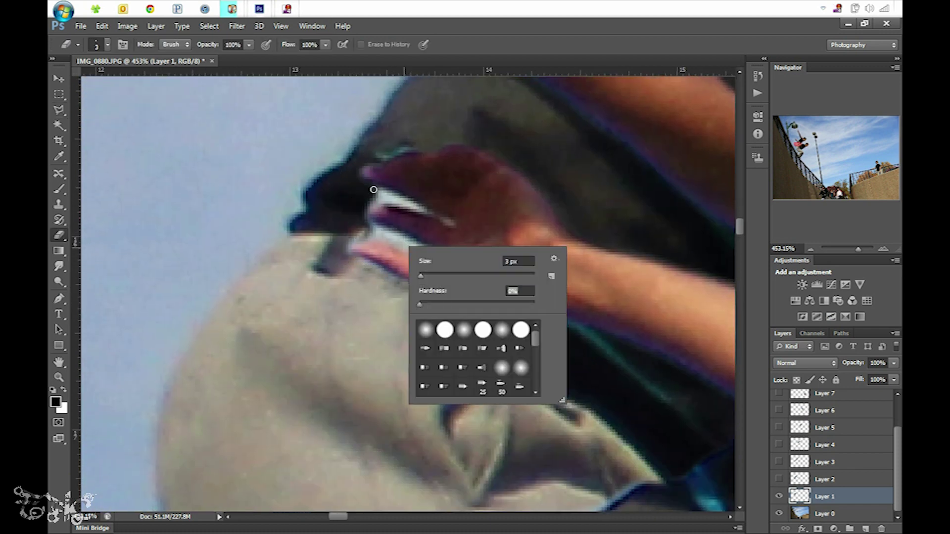
pyautogui.click(372, 187)
pyautogui.moveTo(415, 208); pyautogui.dragTo(379, 192)
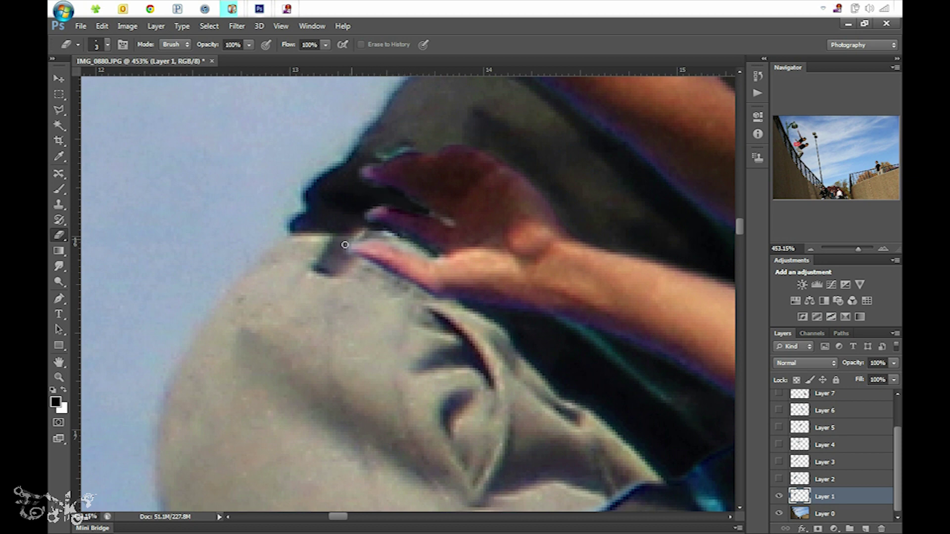
# - With a 17 px eraser, erase the blue band between the jumper's head and hand
pyautogui.moveTo(607, 384)
pyautogui.mouseDown()
pyautogui.moveTo(508, 216)
pyautogui.moveTo(661, 163)
pyautogui.mouseUp()
pyautogui.rightClick(438, 316)
pyautogui.moveTo(457, 345); pyautogui.dragTo(478, 344)
pyautogui.press('Return')
pyautogui.moveTo(314, 429)
pyautogui.mouseDown()
pyautogui.moveTo(553, 211)
pyautogui.moveTo(454, 277)
pyautogui.moveTo(401, 327)
pyautogui.moveTo(312, 500)
pyautogui.mouseUp()
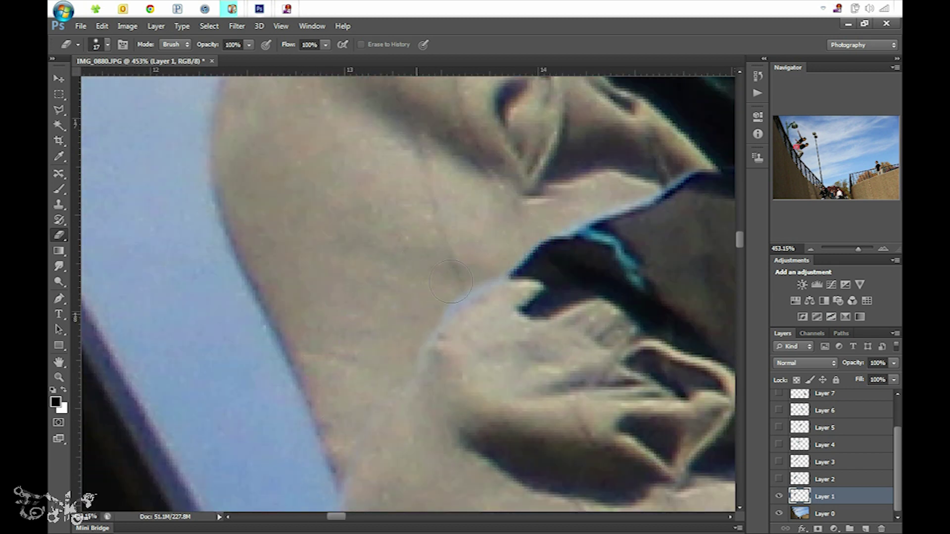
pyautogui.moveTo(359, 332); pyautogui.dragTo(311, 237)
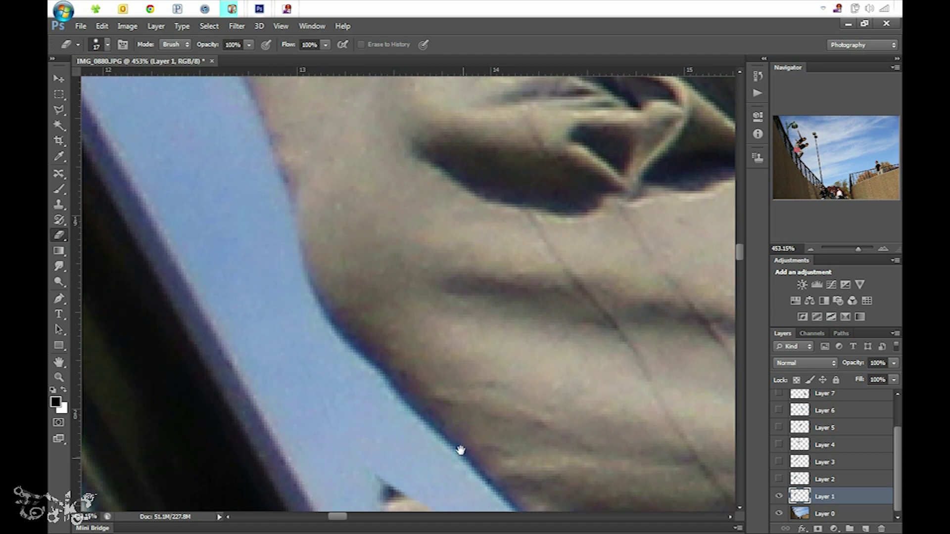
pyautogui.moveTo(460, 450); pyautogui.dragTo(425, 351)
pyautogui.moveTo(386, 391)
pyautogui.mouseDown()
pyautogui.moveTo(324, 297)
pyautogui.moveTo(321, 262)
pyautogui.moveTo(381, 346)
pyautogui.moveTo(465, 420)
pyautogui.moveTo(396, 346)
pyautogui.moveTo(368, 292)
pyautogui.mouseUp()
pyautogui.moveTo(495, 396)
pyautogui.mouseDown()
pyautogui.moveTo(422, 227)
pyautogui.moveTo(340, 189)
pyautogui.mouseUp()
pyautogui.moveTo(347, 307)
pyautogui.mouseDown()
pyautogui.moveTo(366, 505)
pyautogui.moveTo(406, 315)
pyautogui.moveTo(378, 376)
pyautogui.moveTo(401, 282)
pyautogui.moveTo(426, 285)
pyautogui.moveTo(462, 358)
pyautogui.moveTo(430, 409)
pyautogui.moveTo(432, 450)
pyautogui.moveTo(391, 494)
pyautogui.mouseUp()
pyautogui.moveTo(391, 495)
pyautogui.mouseDown()
pyautogui.moveTo(368, 469)
pyautogui.moveTo(277, 277)
pyautogui.moveTo(202, 314)
pyautogui.moveTo(231, 325)
pyautogui.moveTo(316, 450)
pyautogui.moveTo(334, 502)
pyautogui.moveTo(360, 388)
pyautogui.mouseUp()
# - Reduce the eraser to 9 px and zoom to 100% to view both jumpers
pyautogui.rightClick(317, 357)
pyautogui.press('[')
pyautogui.press('[')
pyautogui.press('Return')
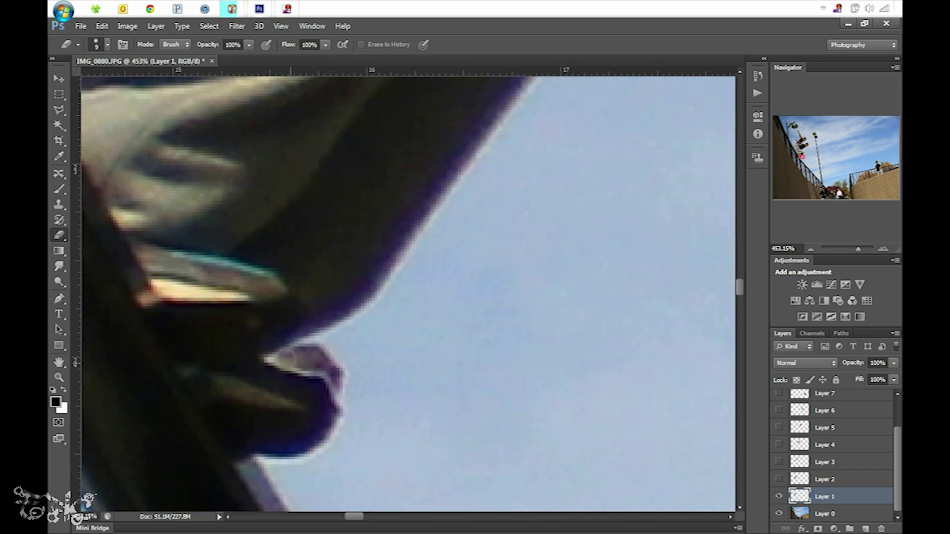
pyautogui.moveTo(285, 357); pyautogui.dragTo(450, 272)
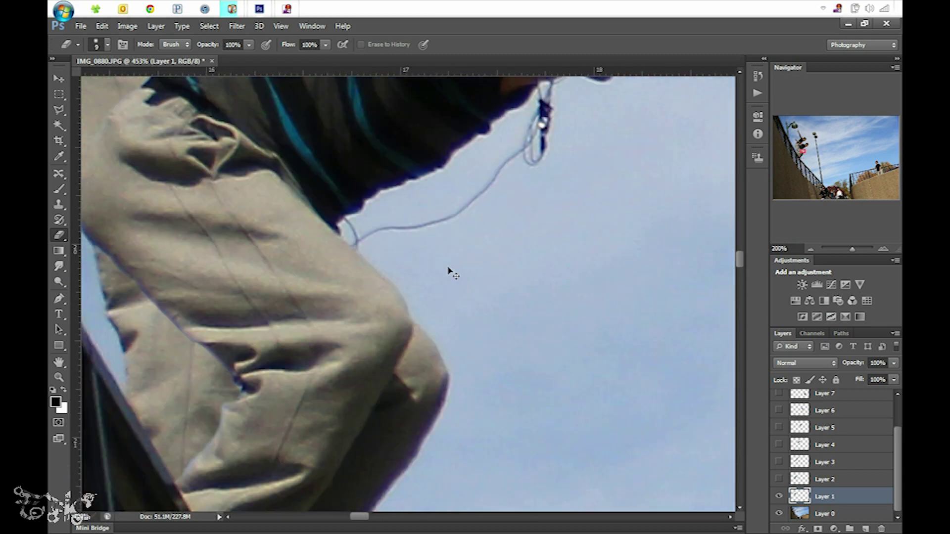
pyautogui.hotkey('ctrl', '1')
pyautogui.moveTo(330, 333); pyautogui.dragTo(327, 300)
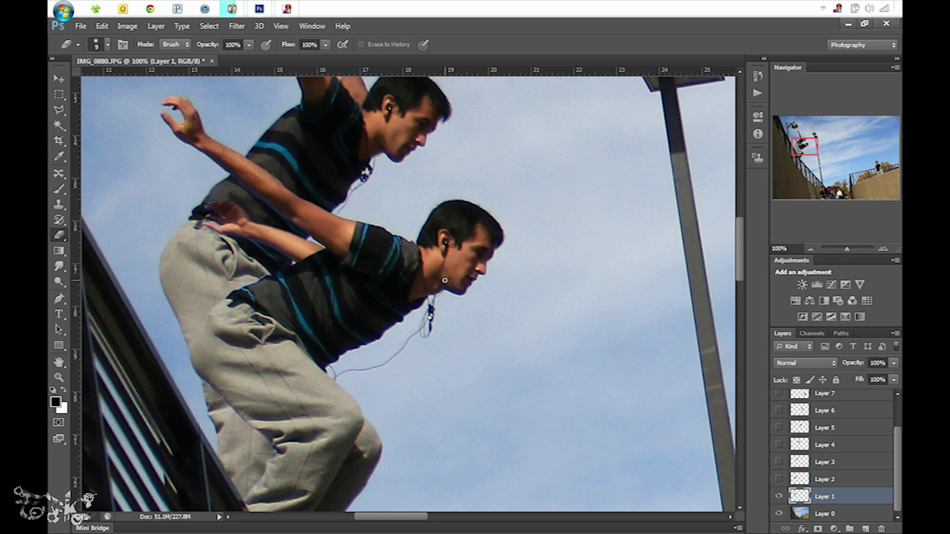
pyautogui.hotkey('ctrl', '0')
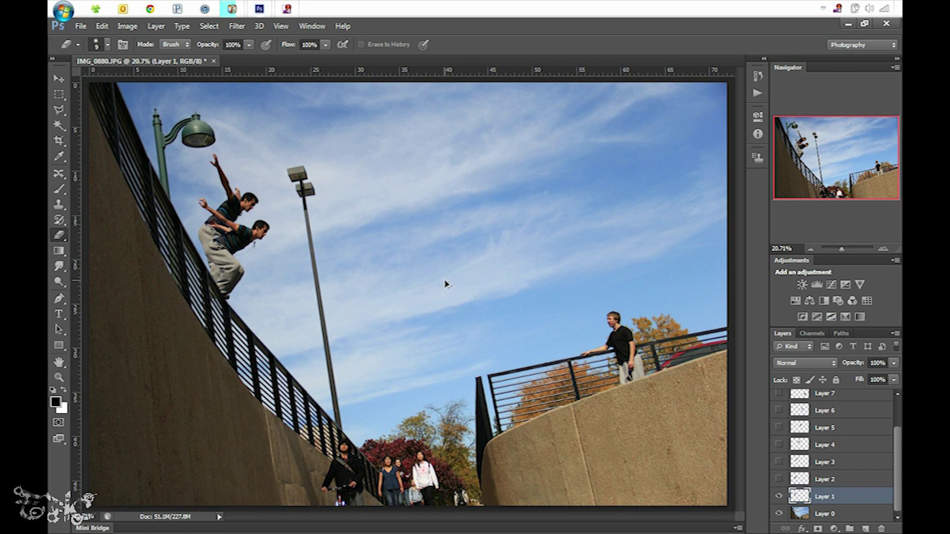
pyautogui.hotkey('ctrl', '1')
pyautogui.press('h')
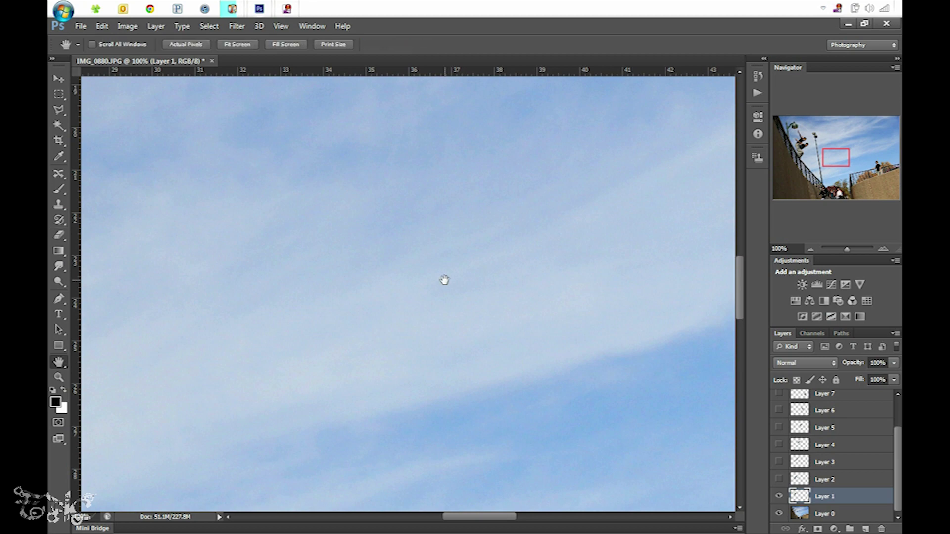
pyautogui.moveTo(452, 301); pyautogui.dragTo(693, 306)
pyautogui.moveTo(222, 276); pyautogui.dragTo(605, 301)
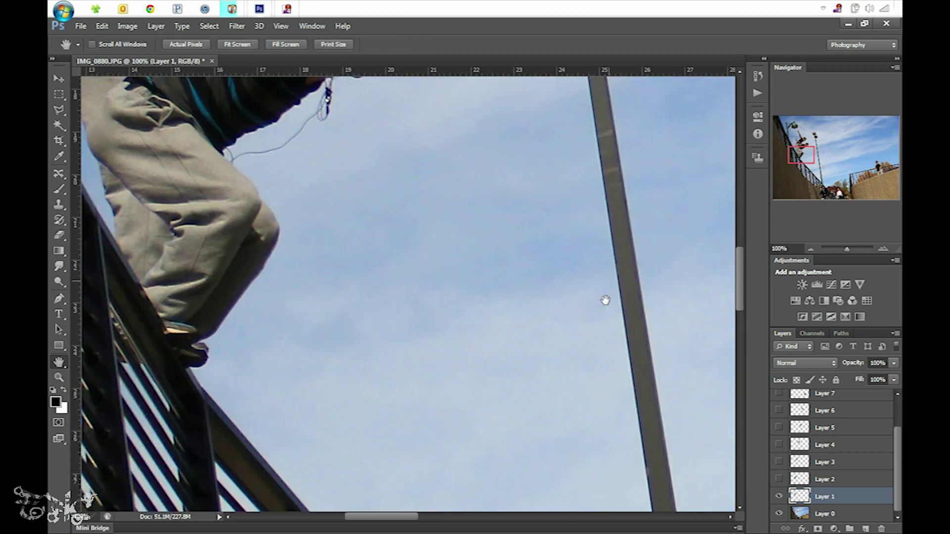
pyautogui.moveTo(249, 227); pyautogui.dragTo(341, 413)
pyautogui.moveTo(563, 383); pyautogui.dragTo(521, 314)
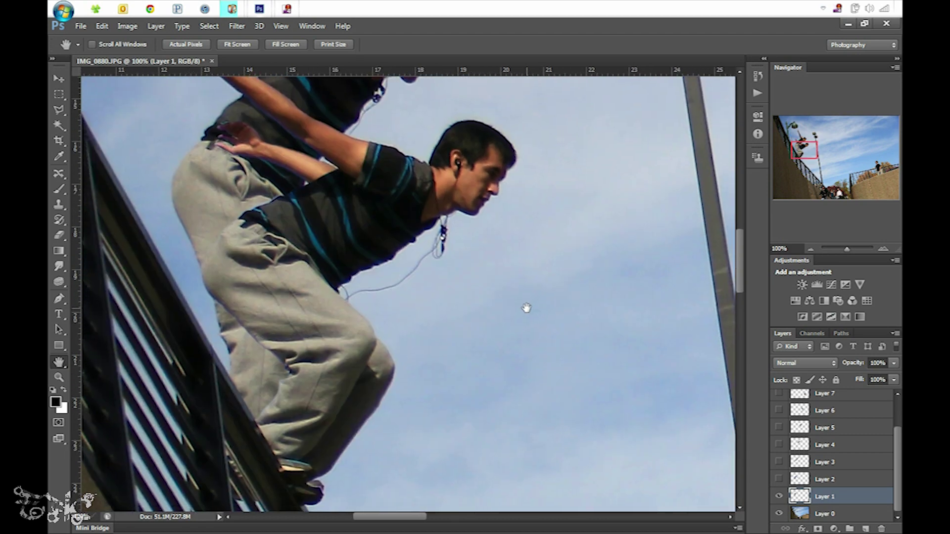
pyautogui.moveTo(526, 308); pyautogui.dragTo(511, 387)
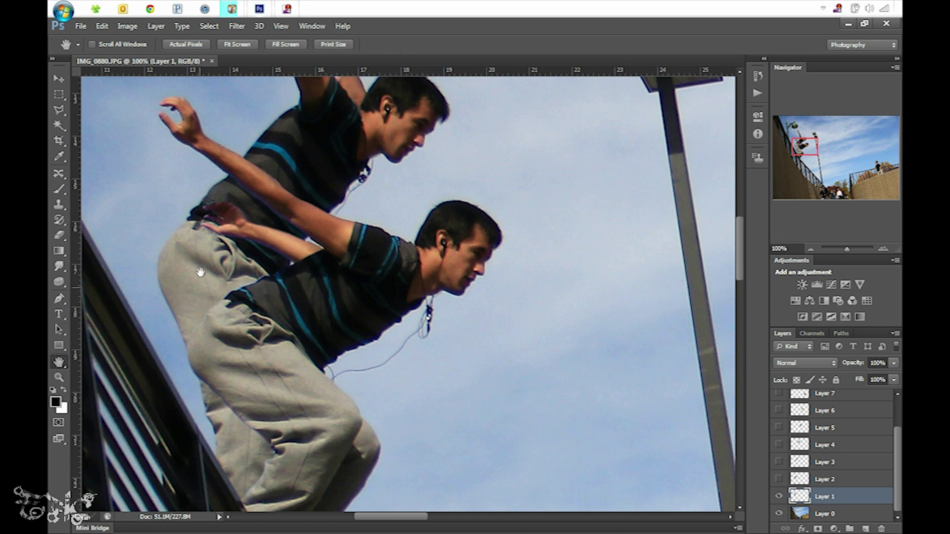
pyautogui.moveTo(257, 195); pyautogui.dragTo(280, 219)
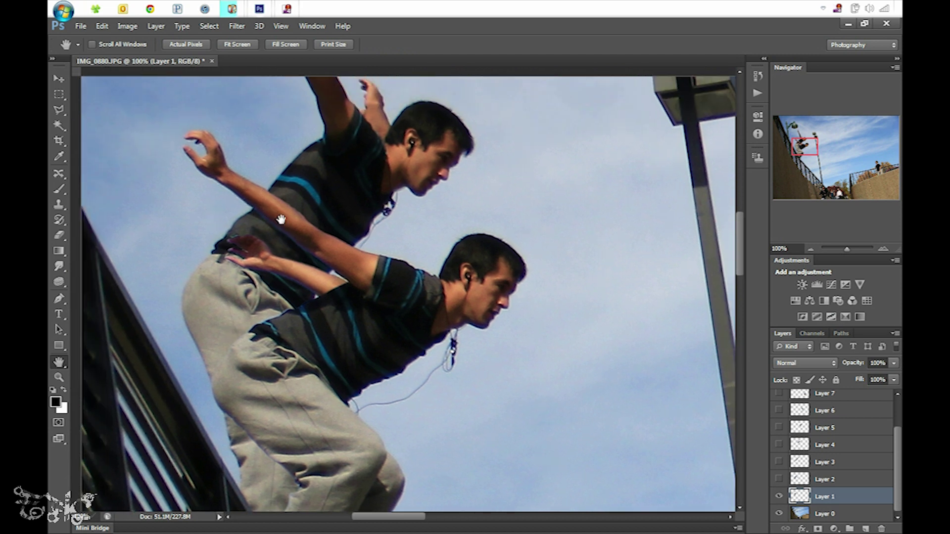
pyautogui.moveTo(313, 185); pyautogui.dragTo(319, 370)
pyautogui.hotkey('ctrl', 'r')
pyautogui.moveTo(324, 335); pyautogui.dragTo(266, 209)
pyautogui.moveTo(247, 389); pyautogui.dragTo(308, 260)
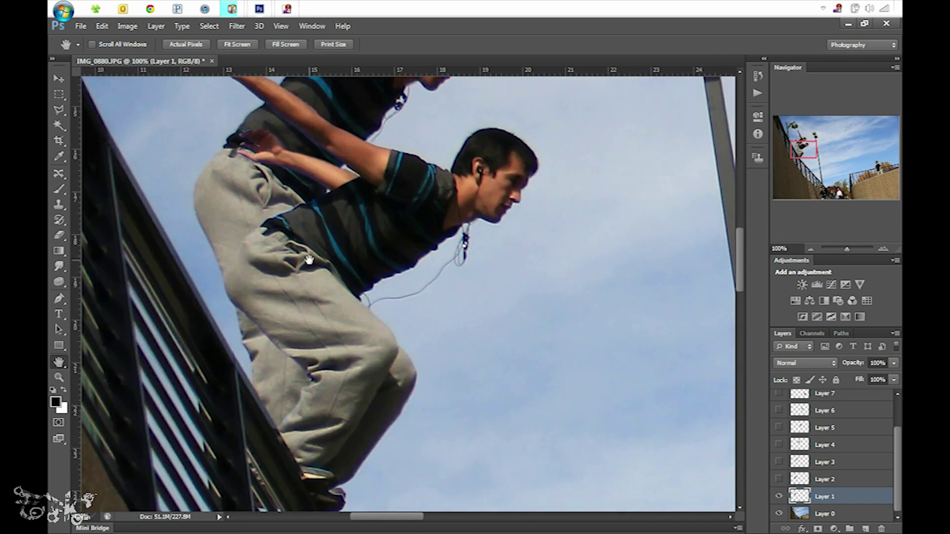
pyautogui.moveTo(338, 408); pyautogui.dragTo(311, 393)
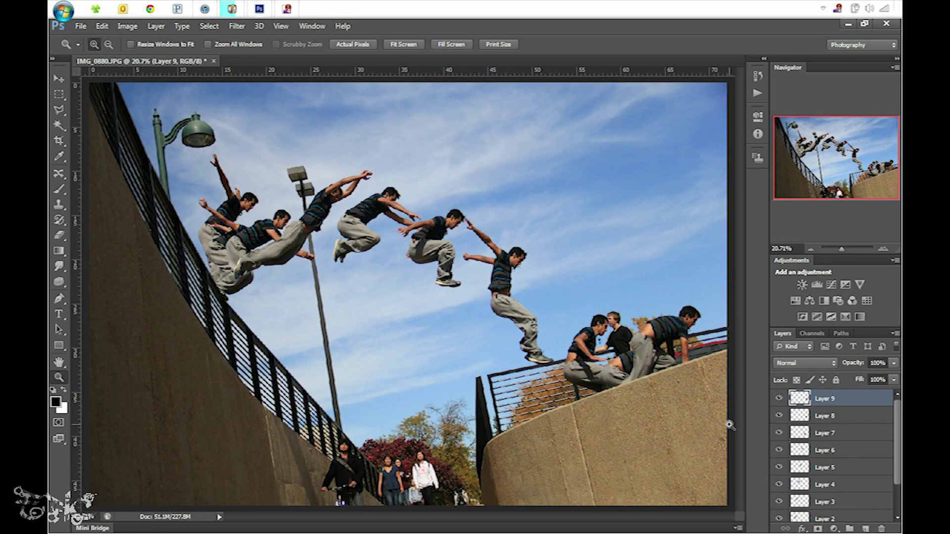
# - Toggle Layer 1's and Layer 2's visibility to compare their jumper figures in the composite
pyautogui.scroll(-2, 835, 445)
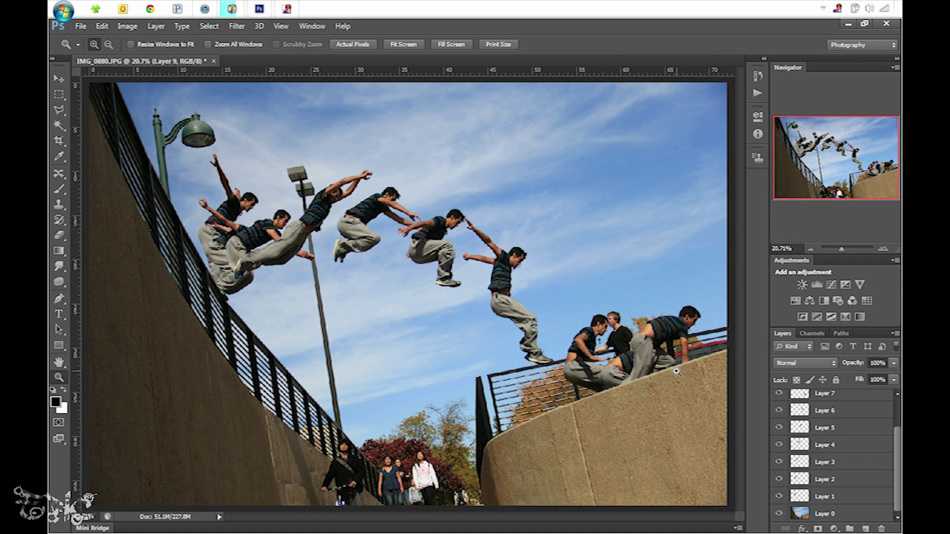
pyautogui.click(816, 496)
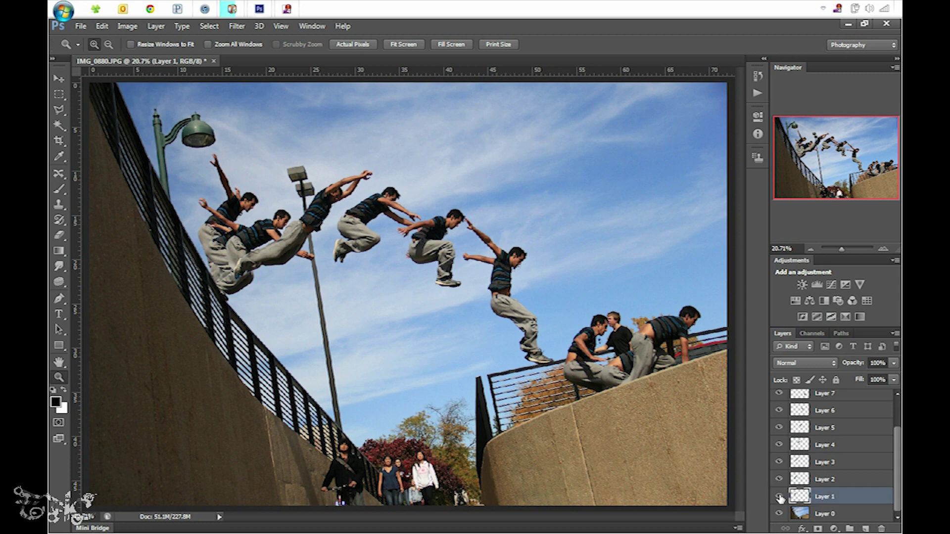
pyautogui.click(780, 497)
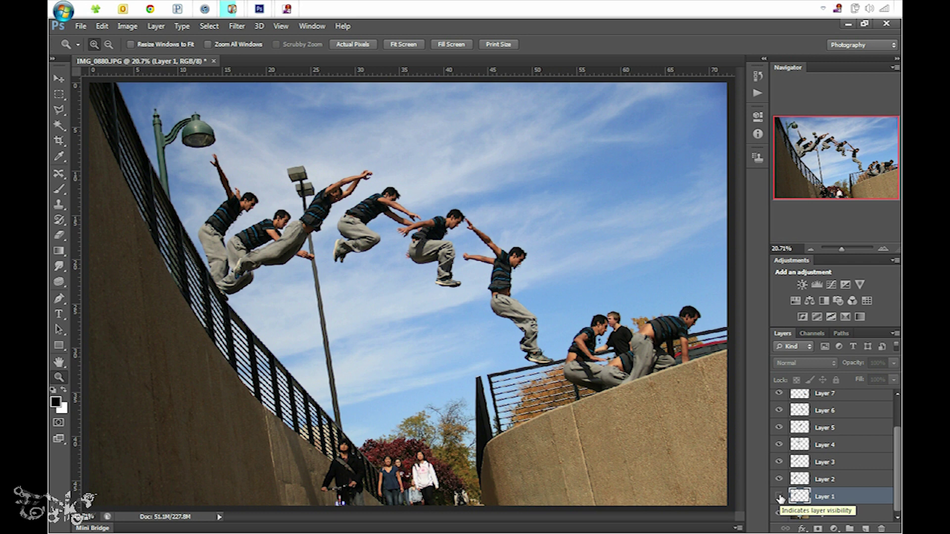
pyautogui.click(780, 496)
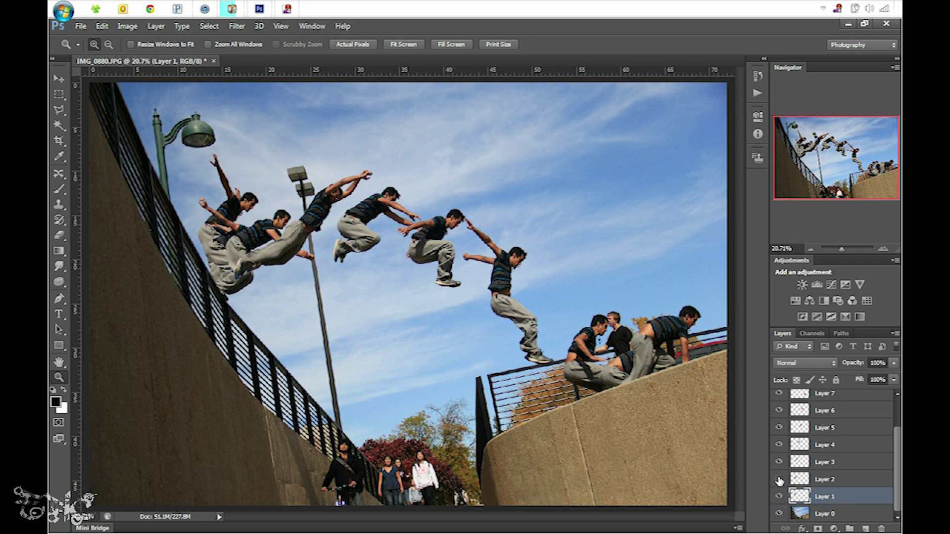
pyautogui.click(780, 479)
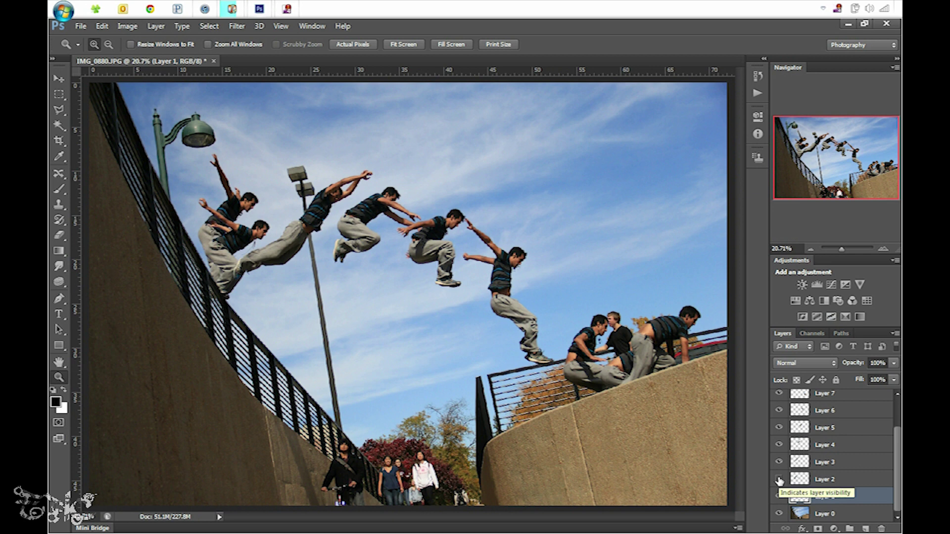
pyautogui.click(780, 480)
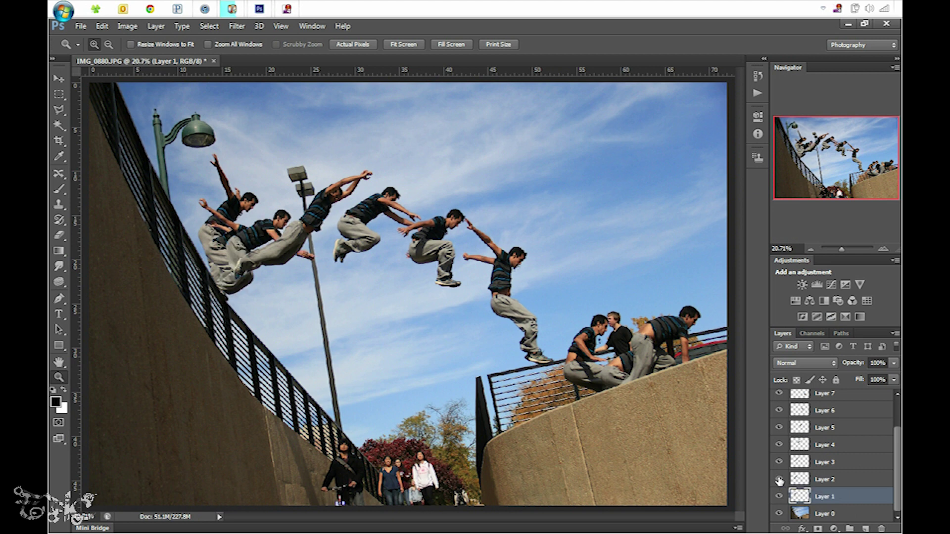
pyautogui.click(780, 496)
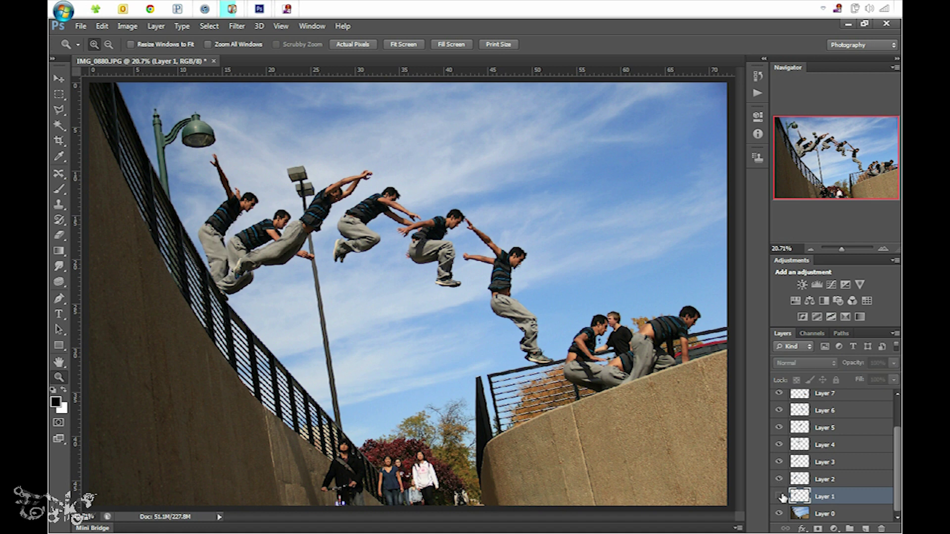
pyautogui.click(780, 497)
pyautogui.click(780, 496)
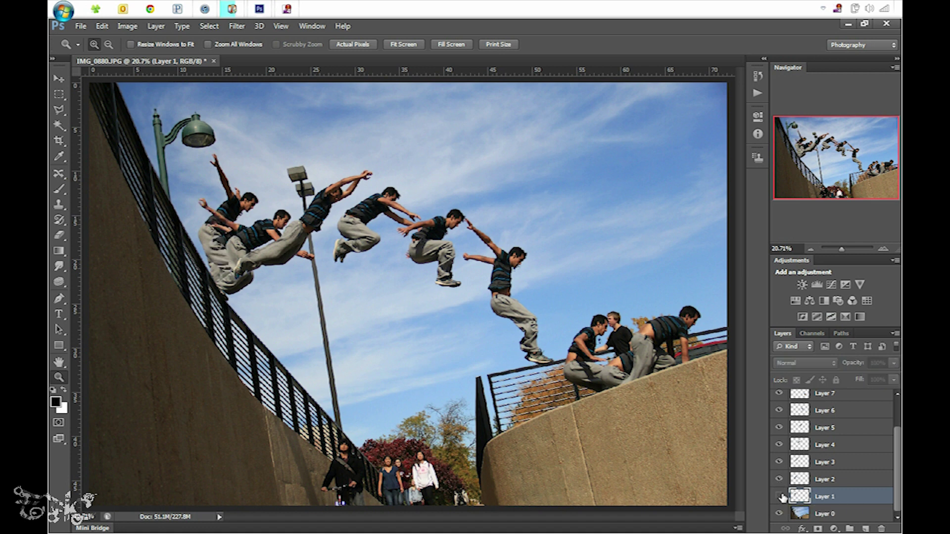
pyautogui.click(780, 496)
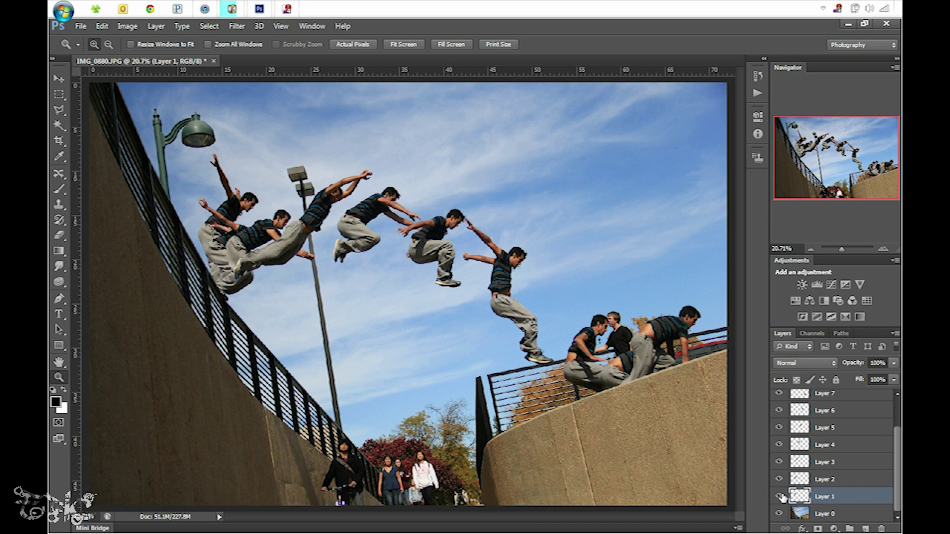
pyautogui.click(780, 496)
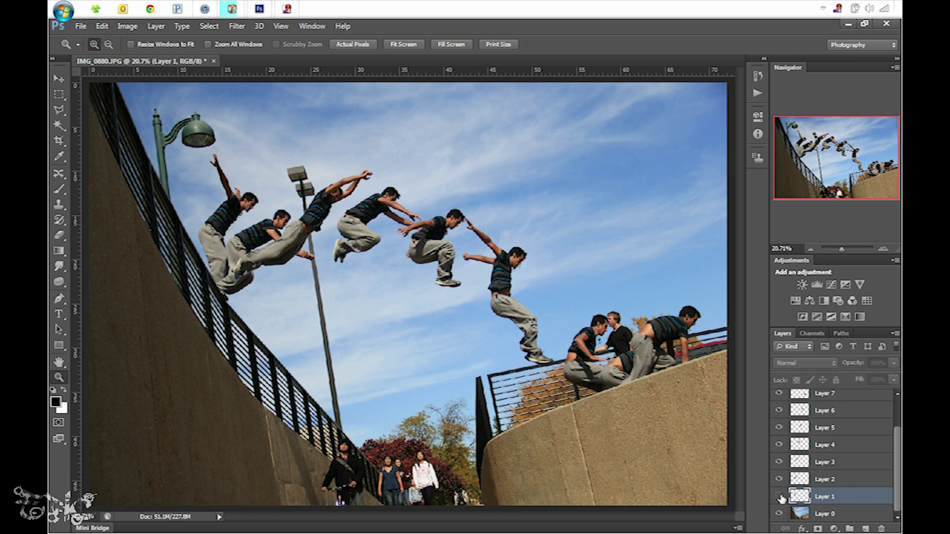
pyautogui.click(780, 496)
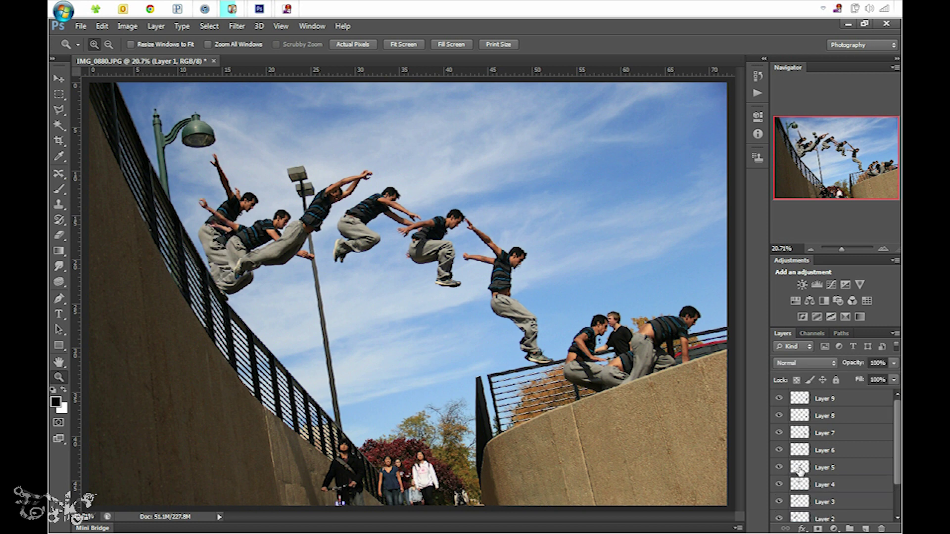
# - Hide the jumper figures on Layer 8 and Layer 1
pyautogui.scroll(2, 801, 446)
pyautogui.click(801, 417)
pyautogui.click(779, 417)
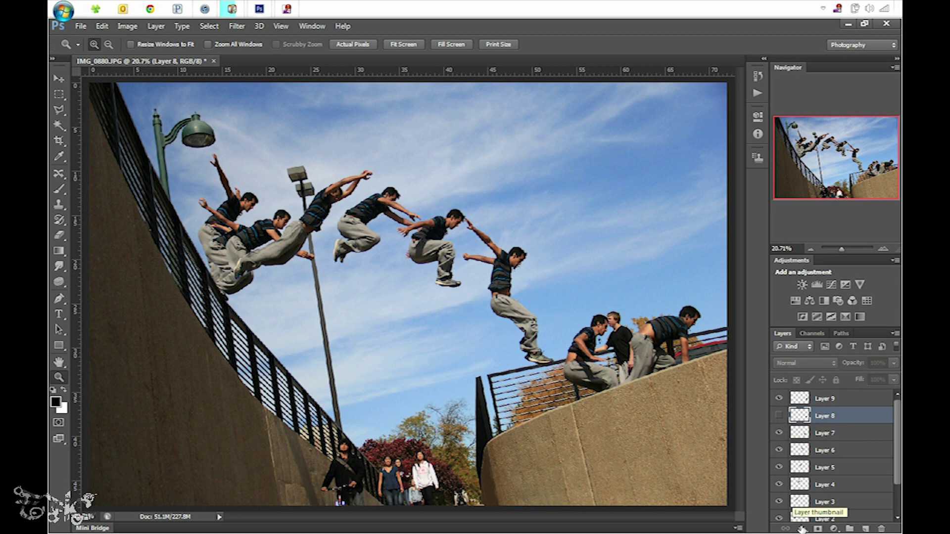
pyautogui.scroll(-2, 806, 509)
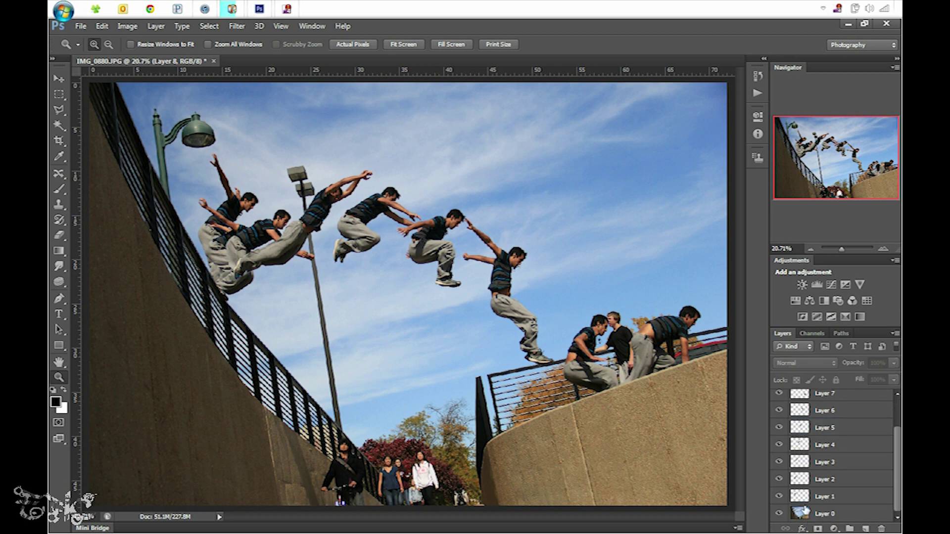
pyautogui.click(779, 497)
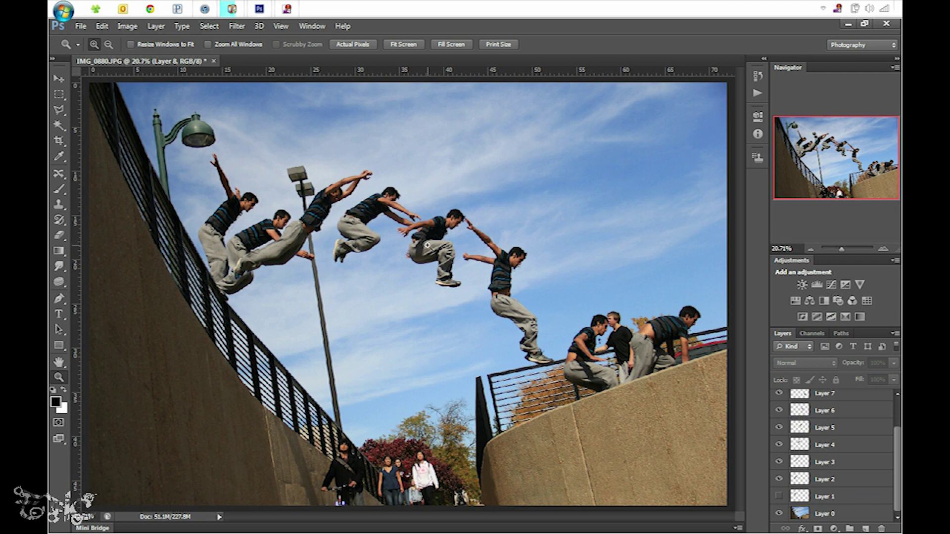
# - Select Layer 0 through Layer 9 and merge them with Ctrl+E
pyautogui.click(816, 514)
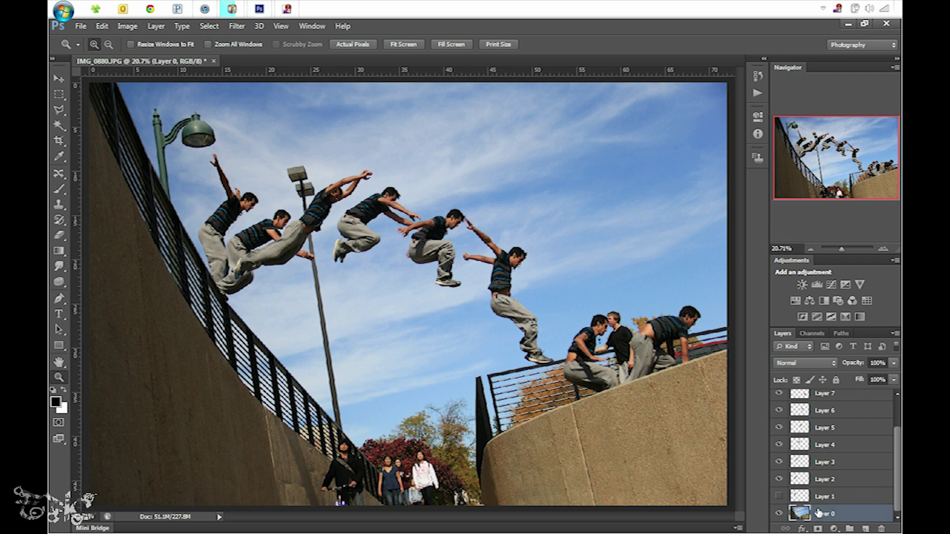
pyautogui.scroll(2, 811, 460)
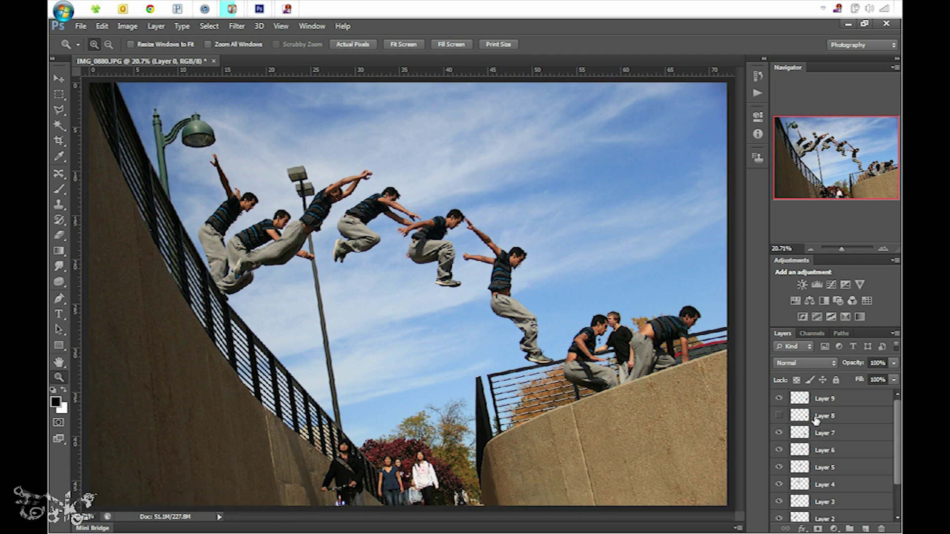
pyautogui.keyDown('shift'); pyautogui.click(822, 401); pyautogui.keyUp('shift')
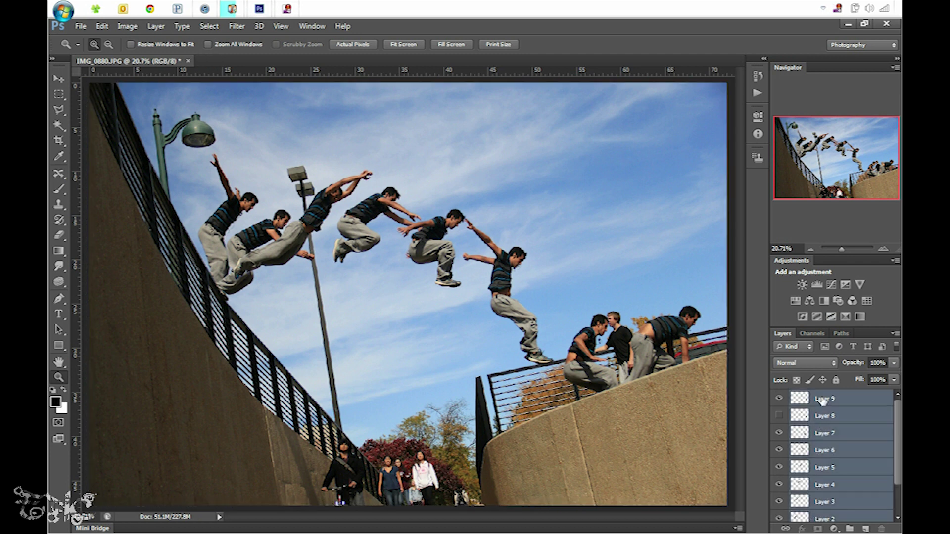
pyautogui.hotkey('ctrl', 'e')
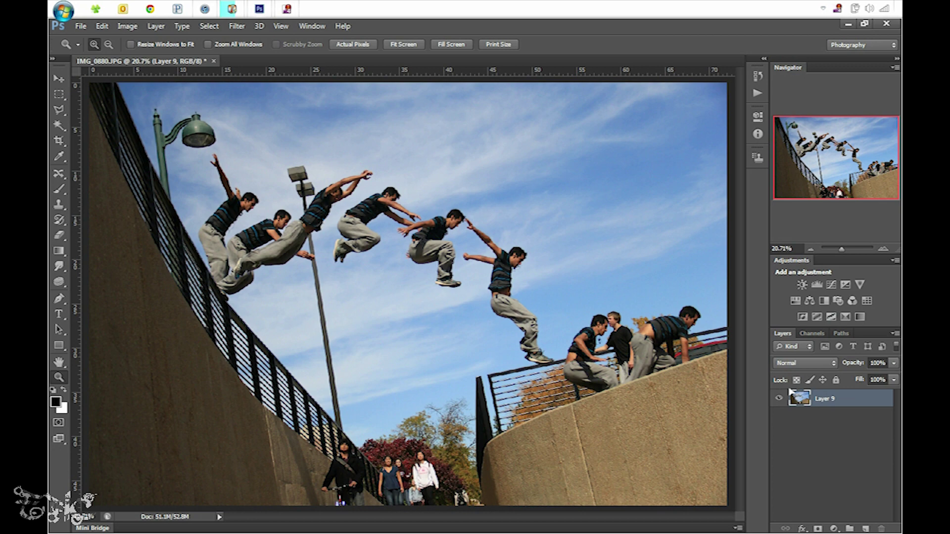
pyautogui.hotkey('ctrl', 'alt', 'shift', 's')
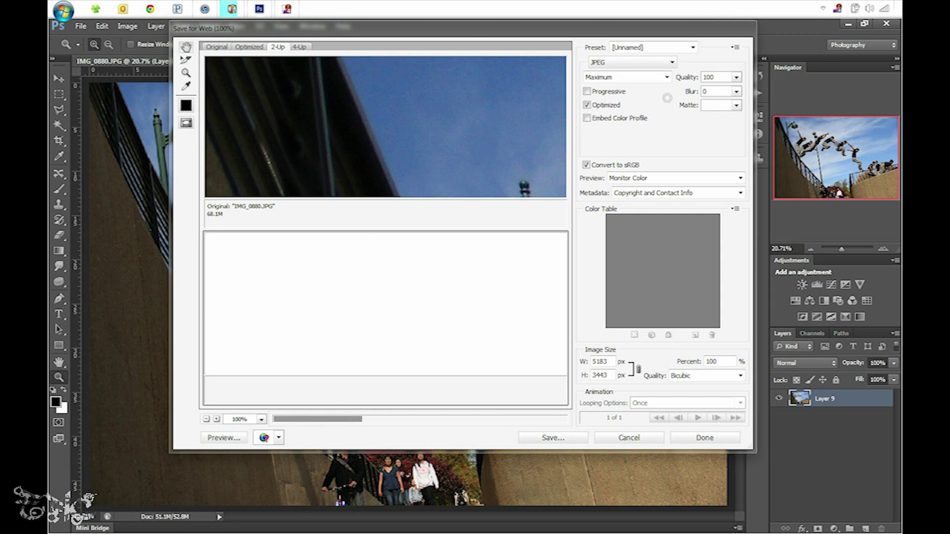
pyautogui.click(658, 194)
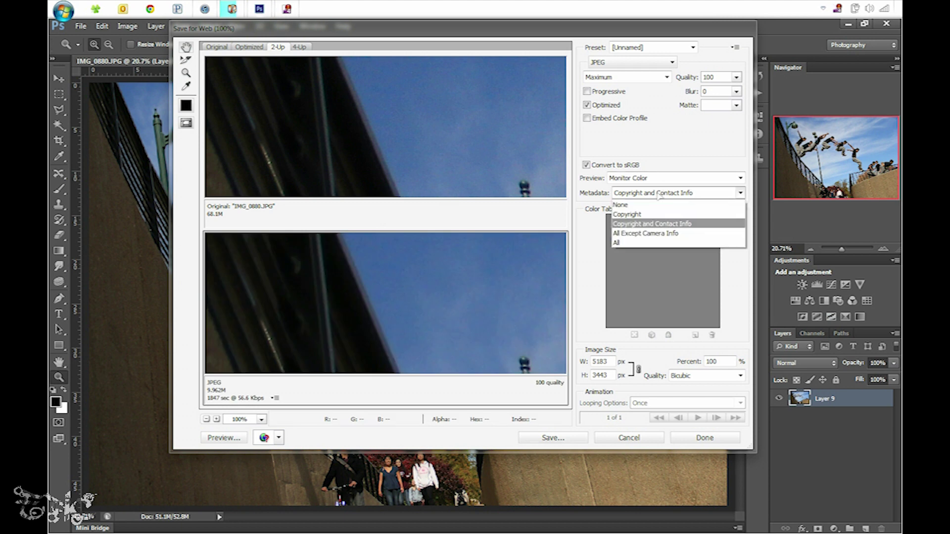
pyautogui.click(659, 195)
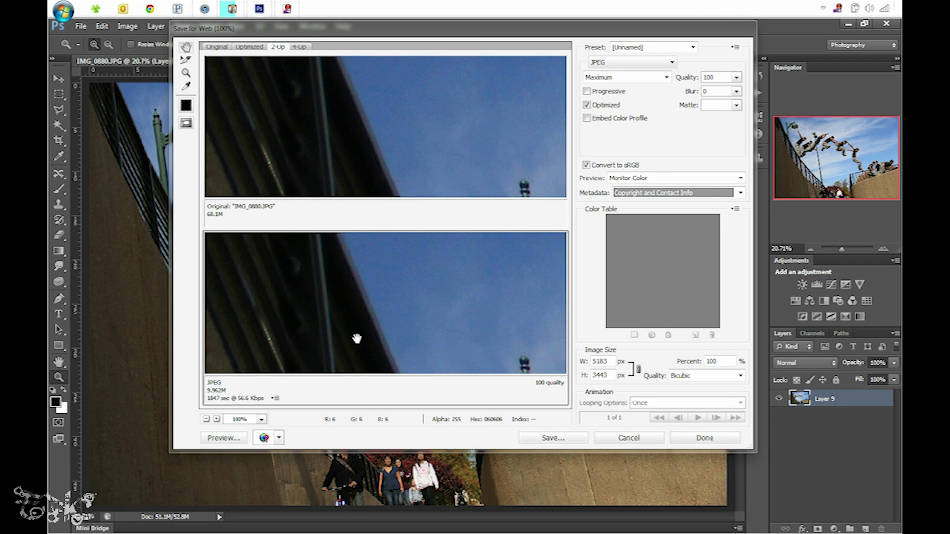
pyautogui.moveTo(431, 336); pyautogui.dragTo(316, 257)
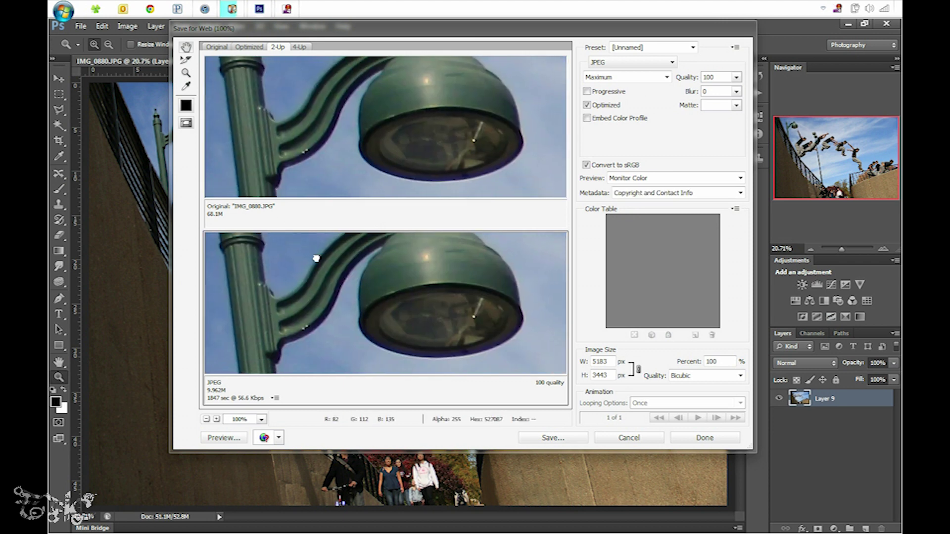
pyautogui.moveTo(426, 346); pyautogui.dragTo(450, 319)
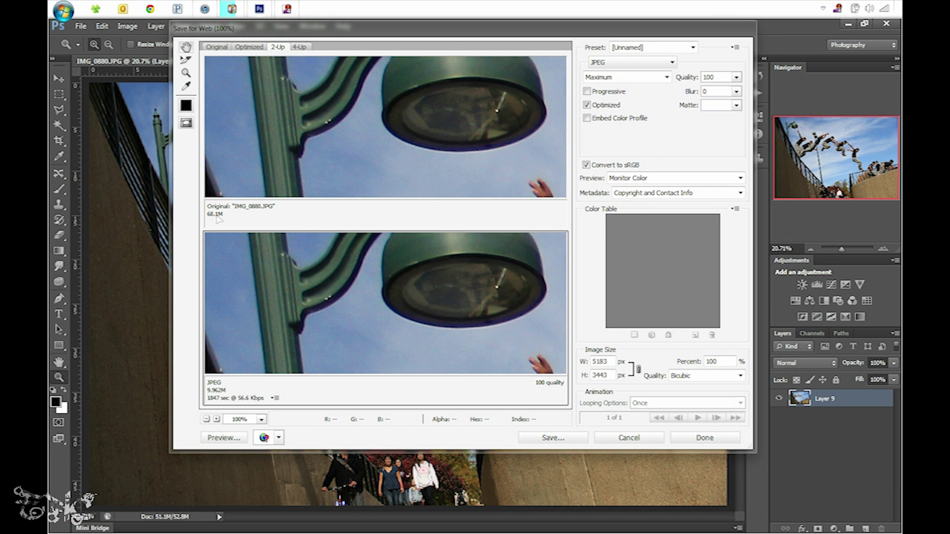
pyautogui.moveTo(409, 329); pyautogui.dragTo(430, 295)
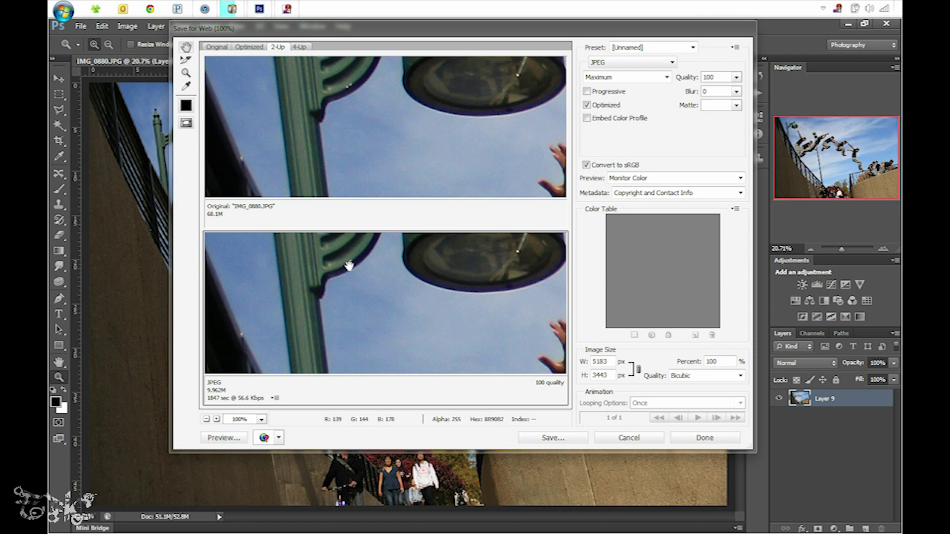
pyautogui.moveTo(349, 266); pyautogui.dragTo(282, 225)
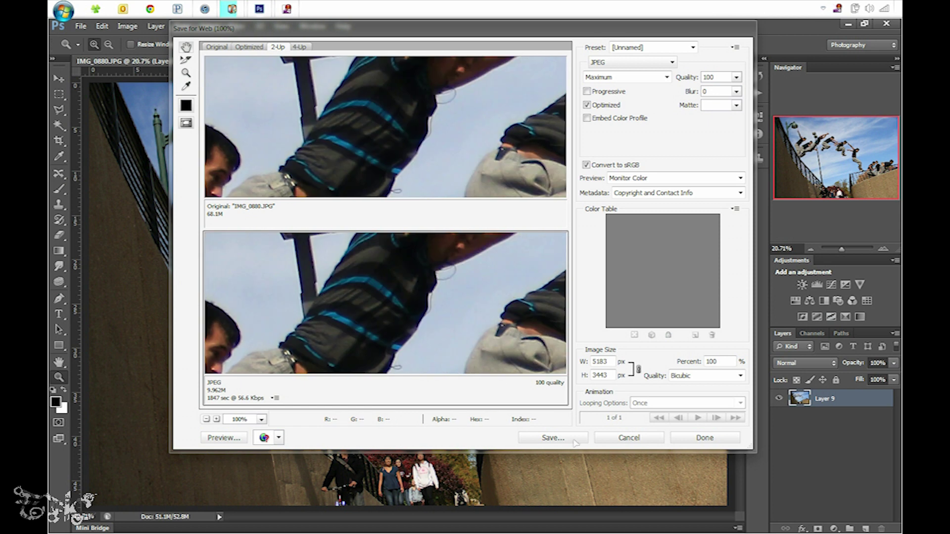
pyautogui.click(649, 436)
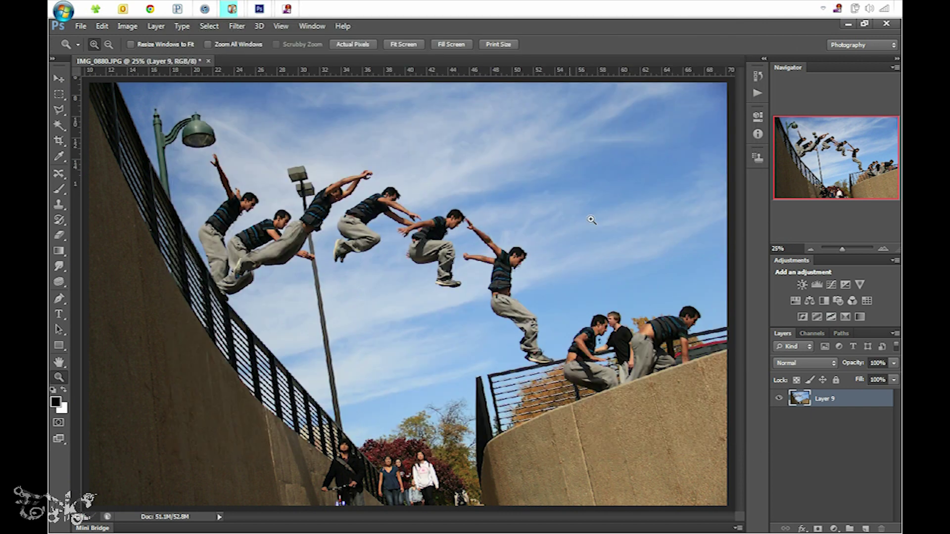
# - Zoom in, fit the whole composite on screen, and switch to the Move tool
pyautogui.click(341, 215)
pyautogui.hotkey('ctrl', '0')
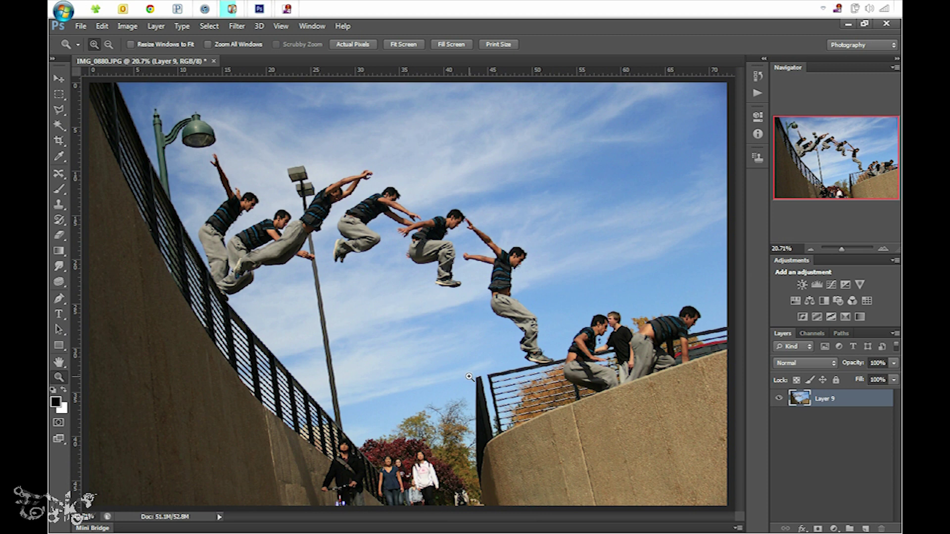
pyautogui.press('v')
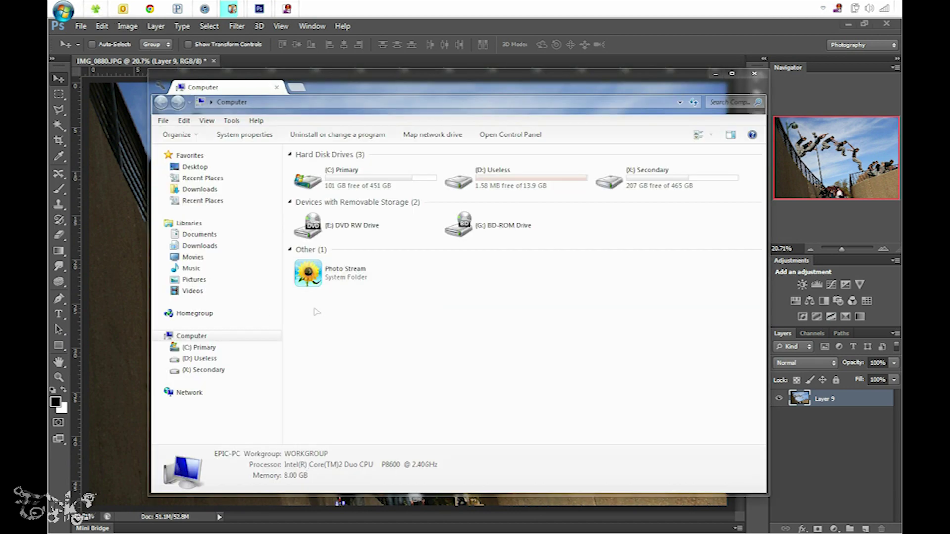
# - Open the Pictures > Qeued folder and preview IMG_0844.jpg in Photo Viewer
pyautogui.click(191, 269)
pyautogui.click(194, 279)
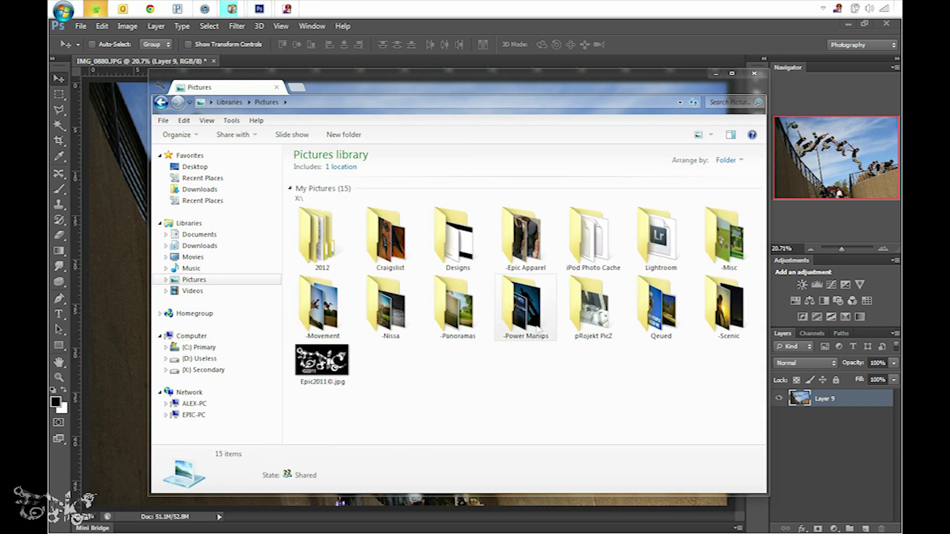
pyautogui.doubleClick(673, 311)
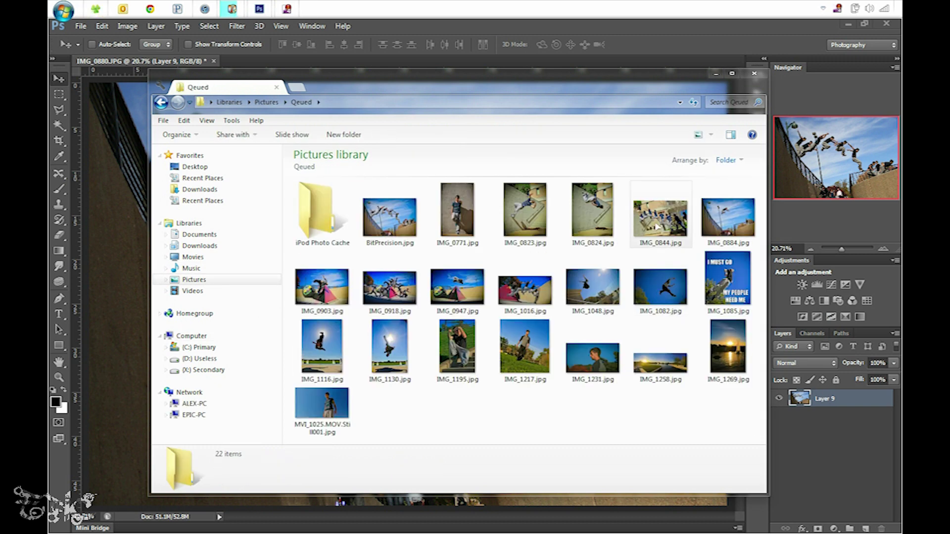
pyautogui.doubleClick(657, 229)
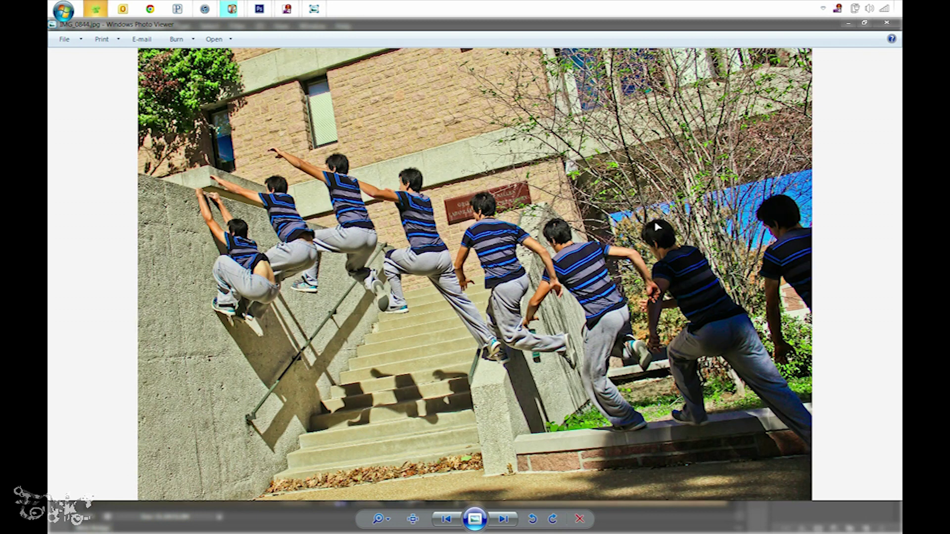
pyautogui.click(884, 24)
# - Preview IMG_0918.jpg and IMG_1016.jpg, then return to the Photoshop document
pyautogui.doubleClick(387, 282)
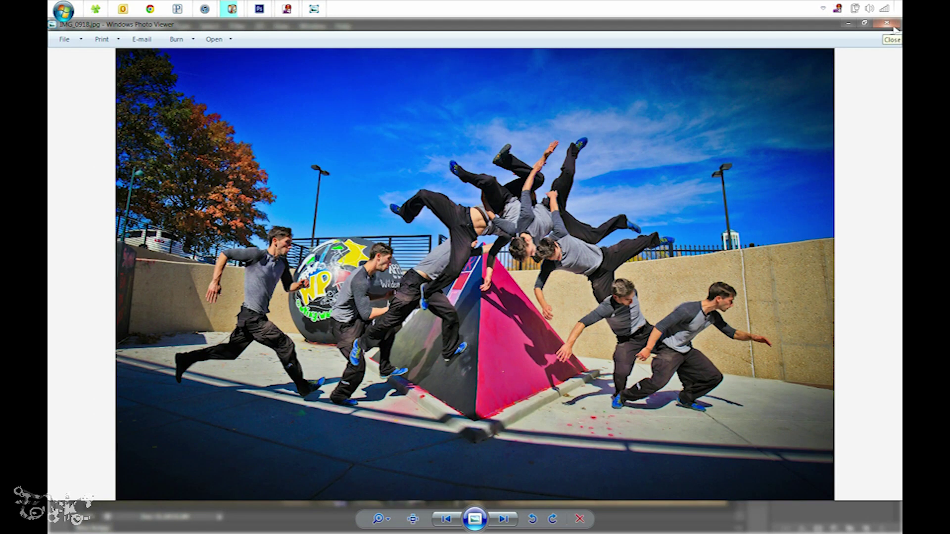
pyautogui.click(893, 28)
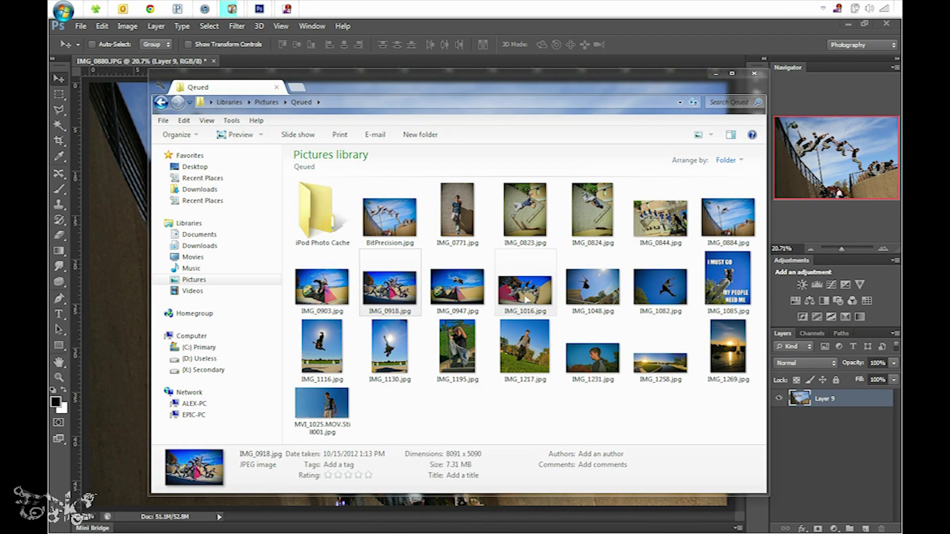
pyautogui.click(532, 296)
pyautogui.doubleClick(532, 296)
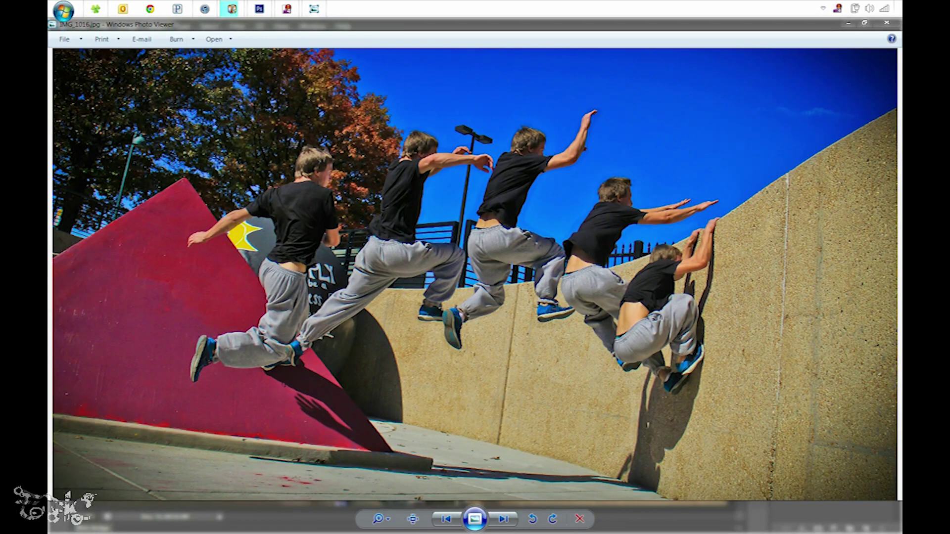
pyautogui.click(885, 25)
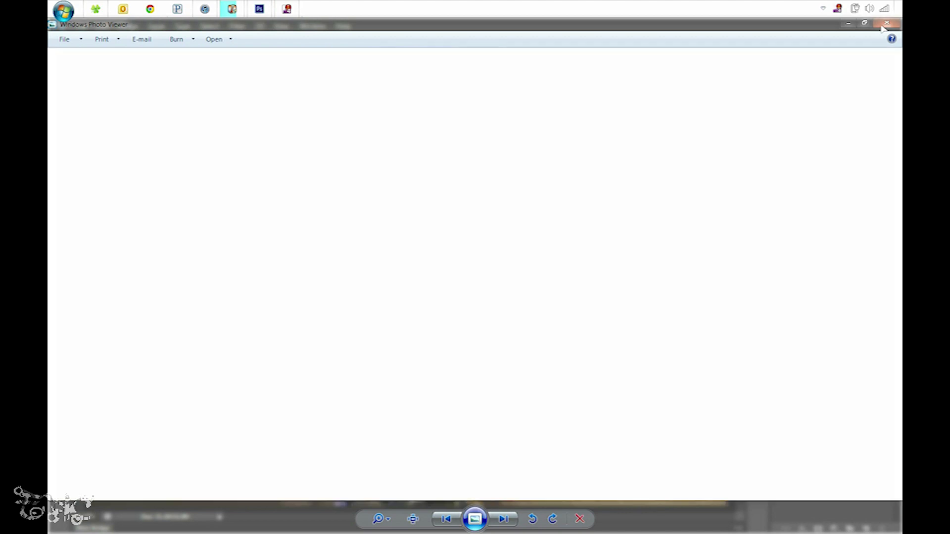
pyautogui.click(776, 98)
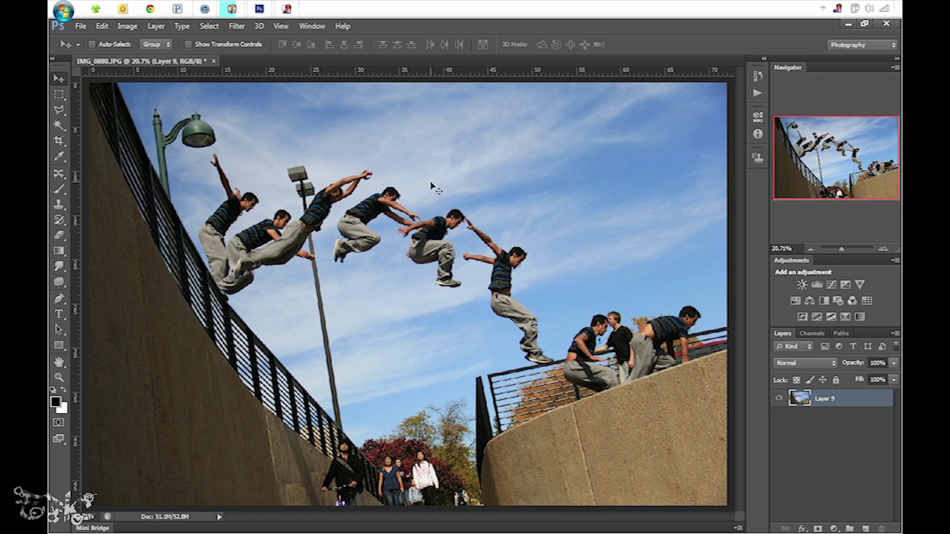
pyautogui.moveTo(431, 188); pyautogui.dragTo(429, 198)
pyautogui.hotkey('ctrl', 'z')
pyautogui.press('a')
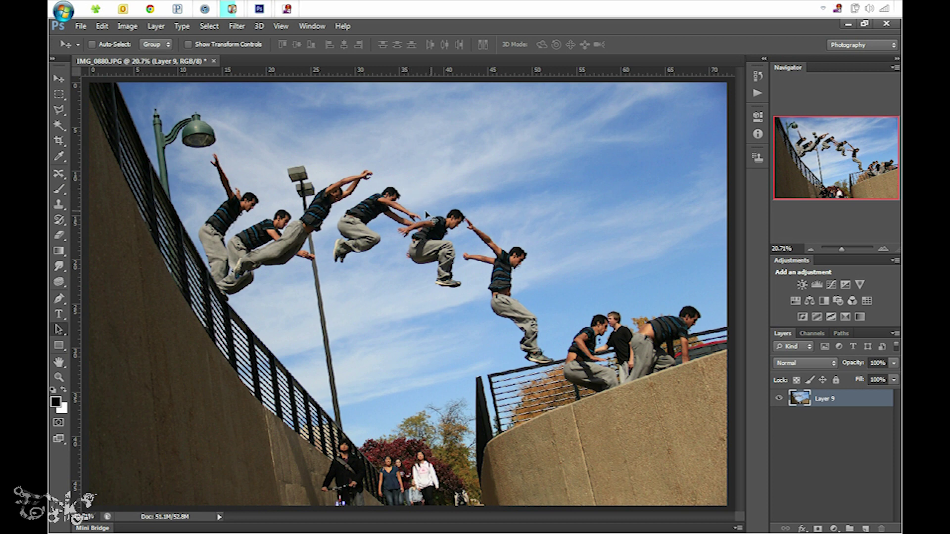